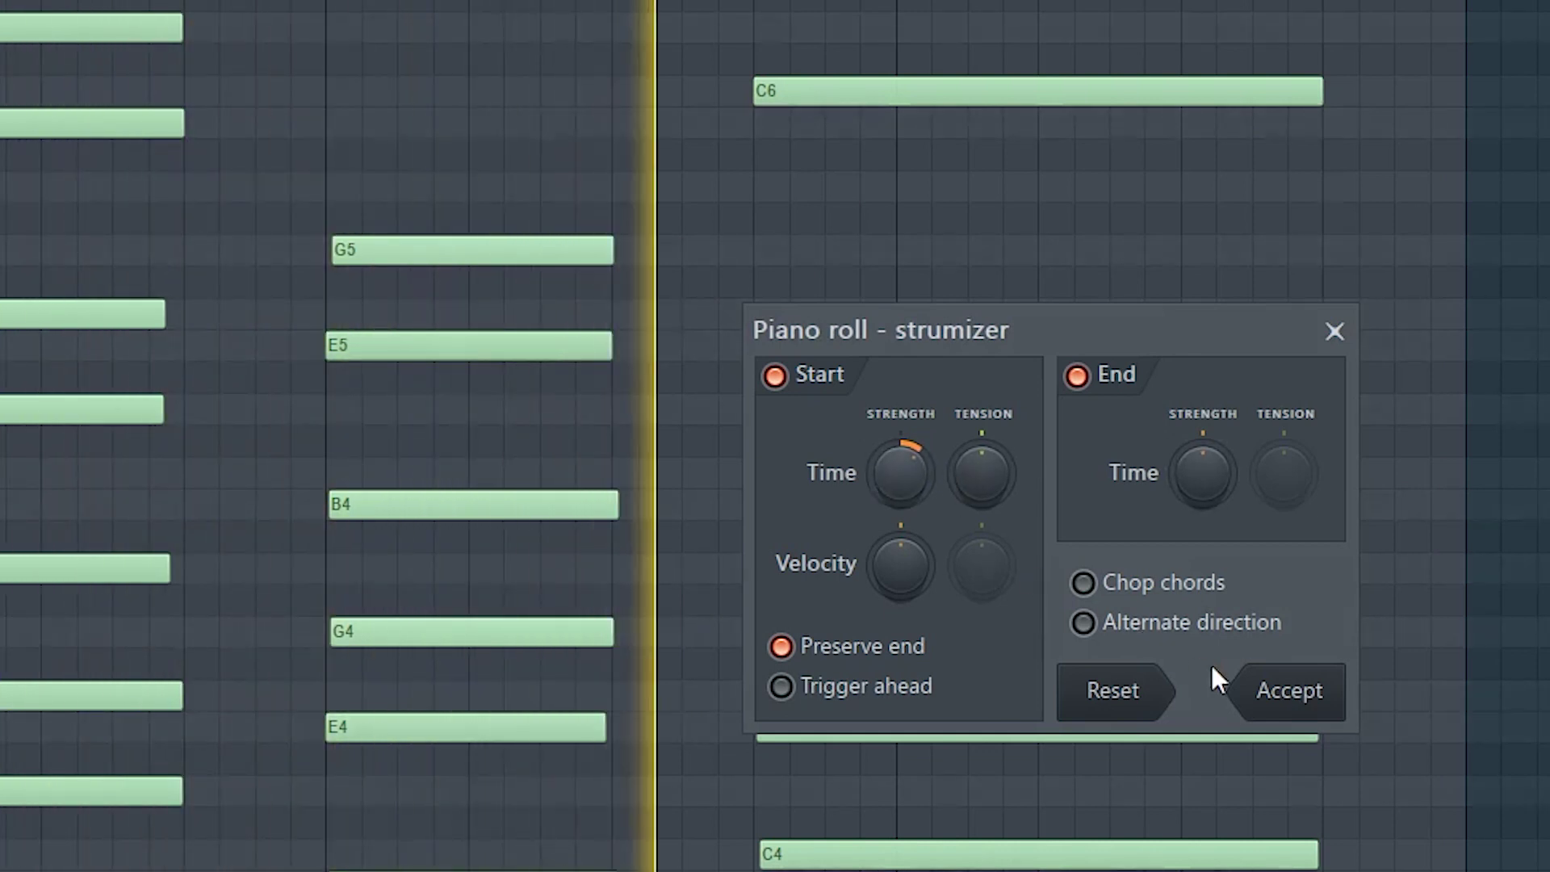
Strum the piano chords' note starts with their ends preserved, and randomize the note velocities with a small bipolar amount.
left_click(1256, 691)
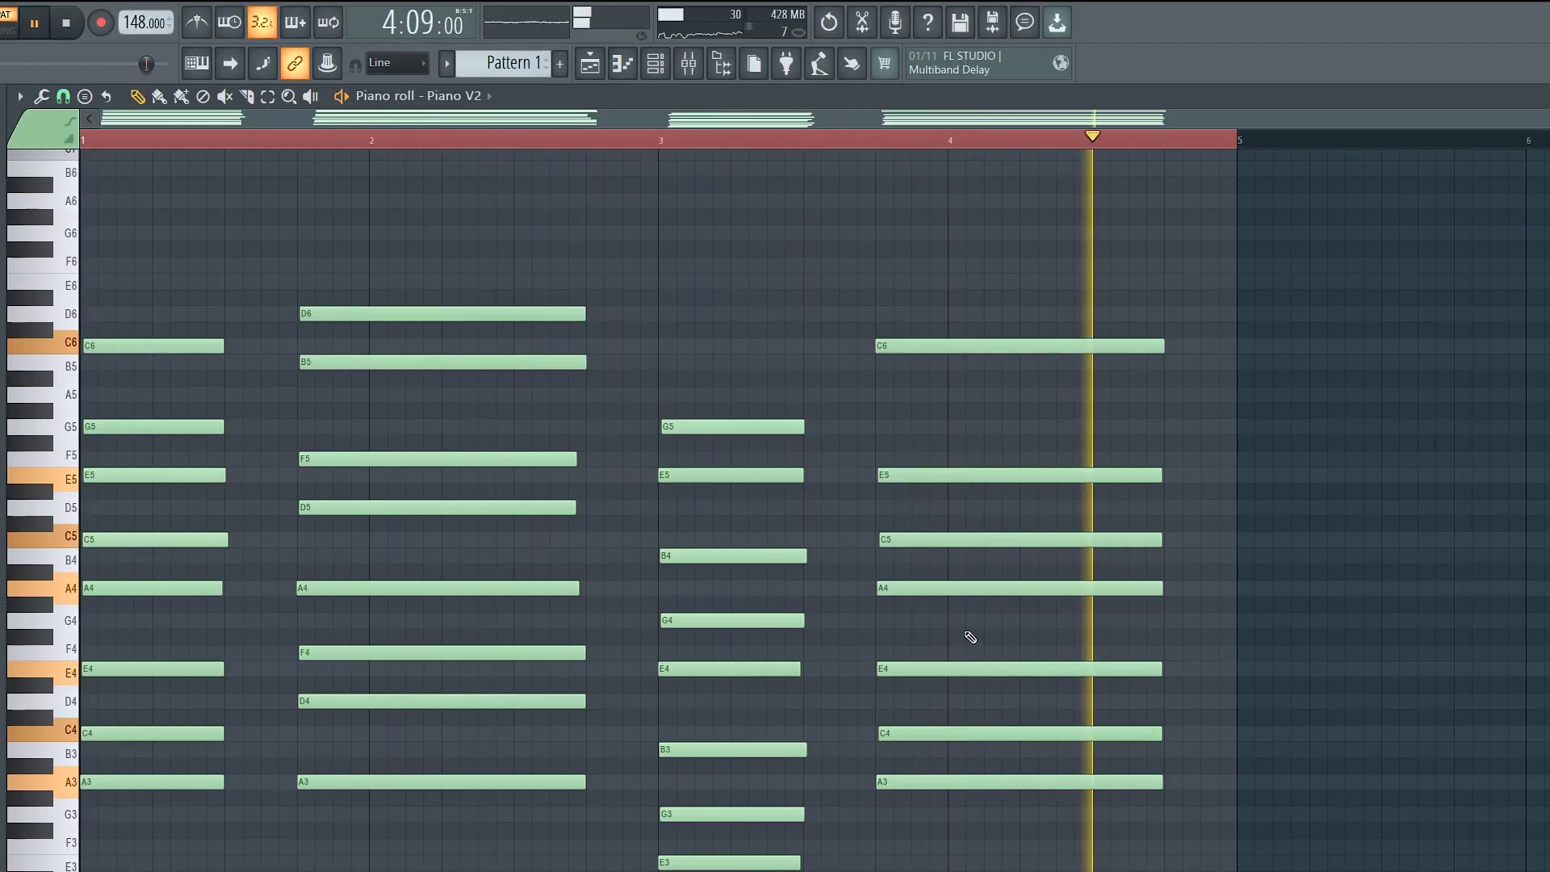
key("alt+r")
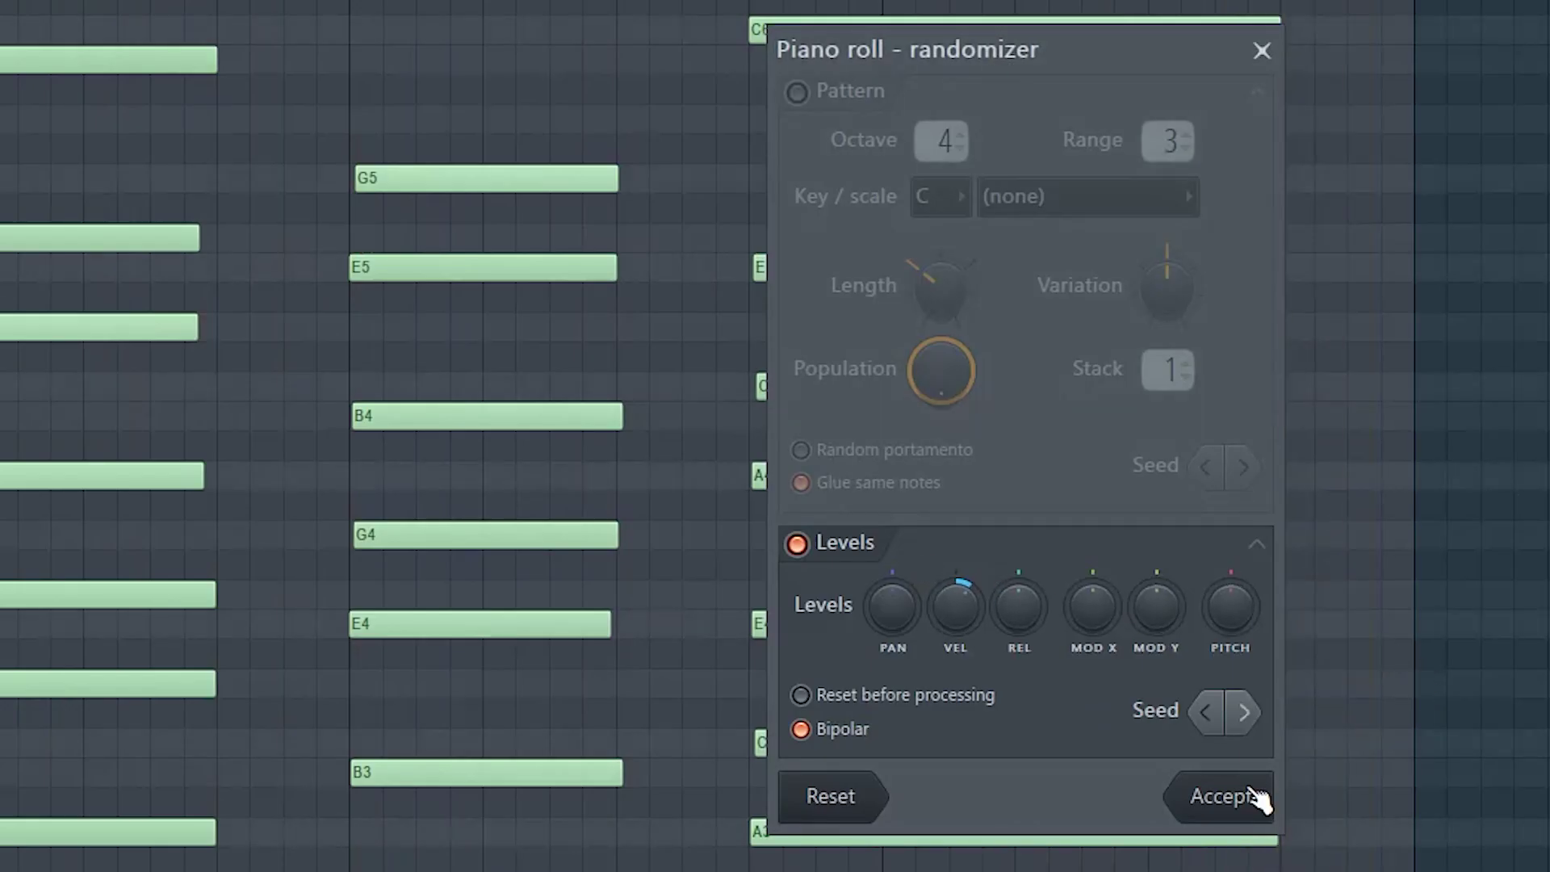
left_click(1227, 802)
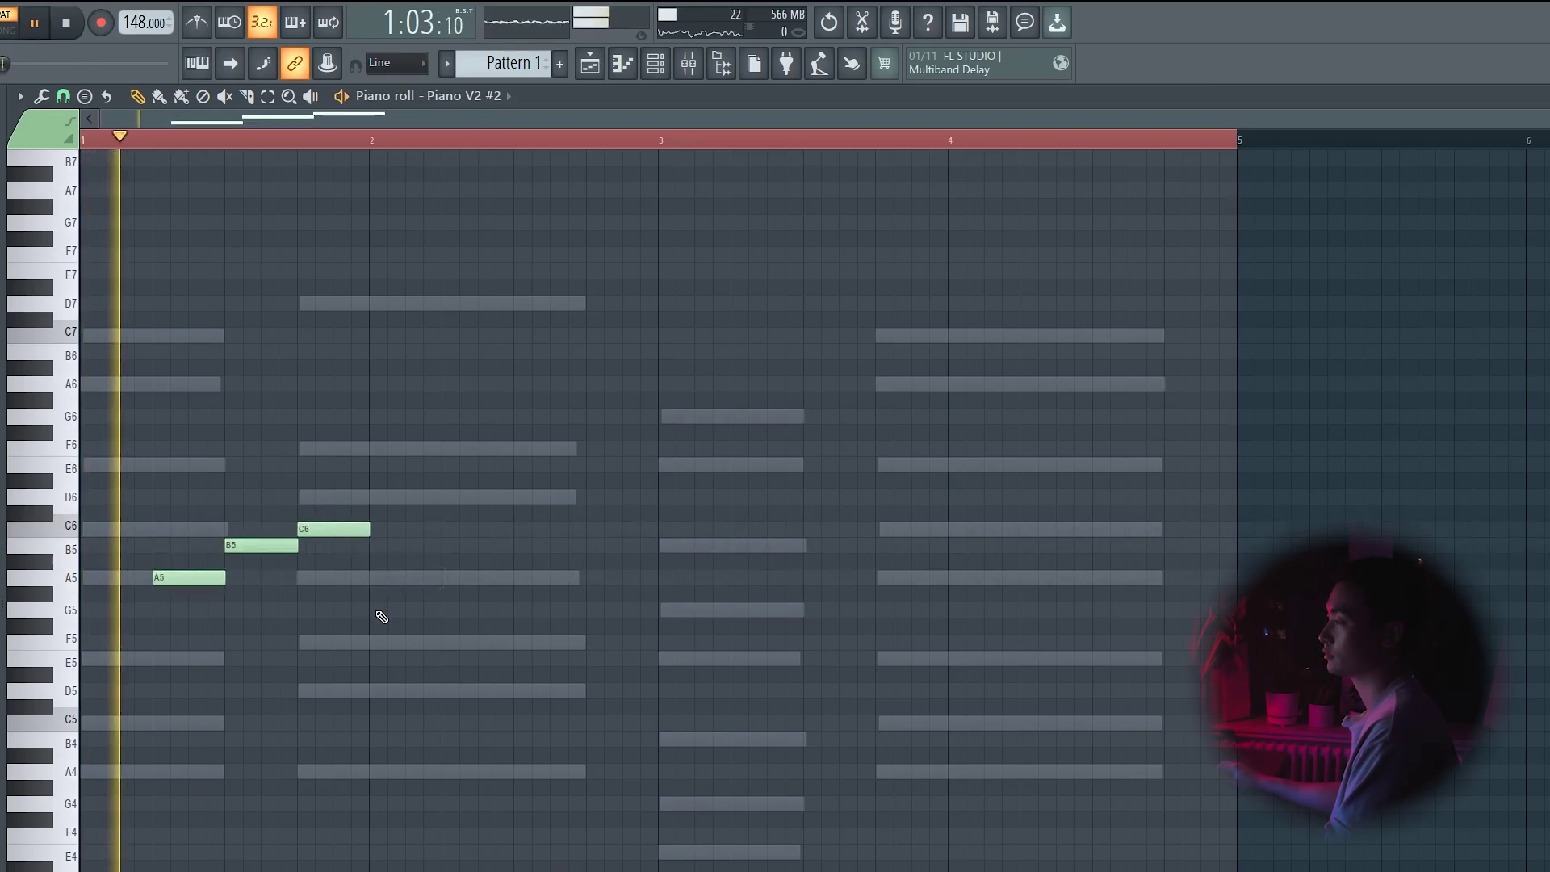
Build the piano melody over the ghost chords with F5, E5, C5, B5, C6, E5 and a lengthened A4 in bar 4.
key("space")
left_click(379, 640)
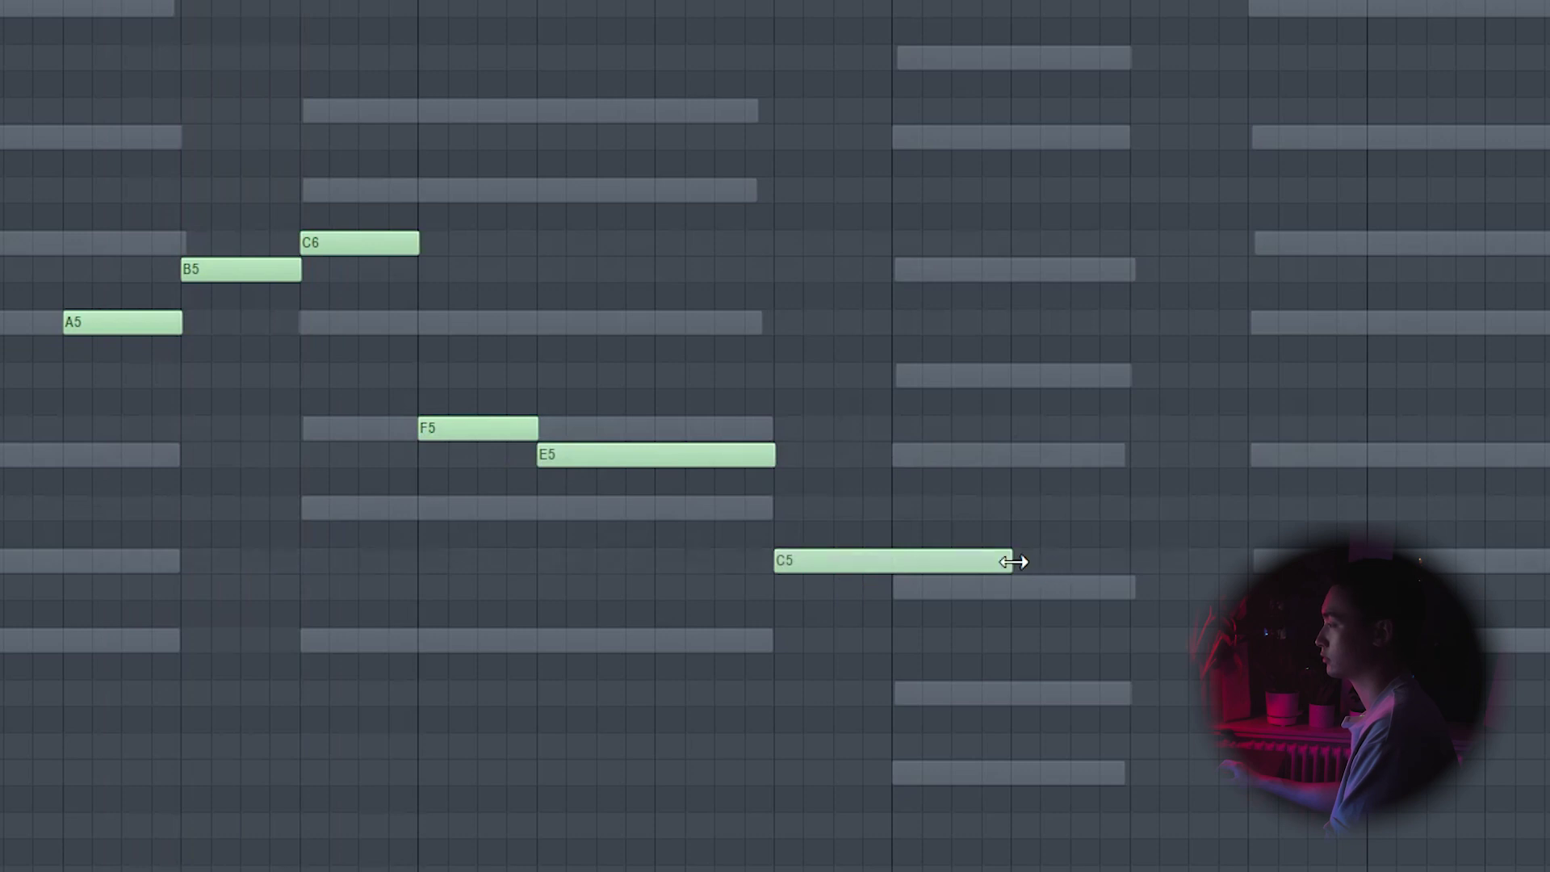
key("space")
left_click(1450, 455)
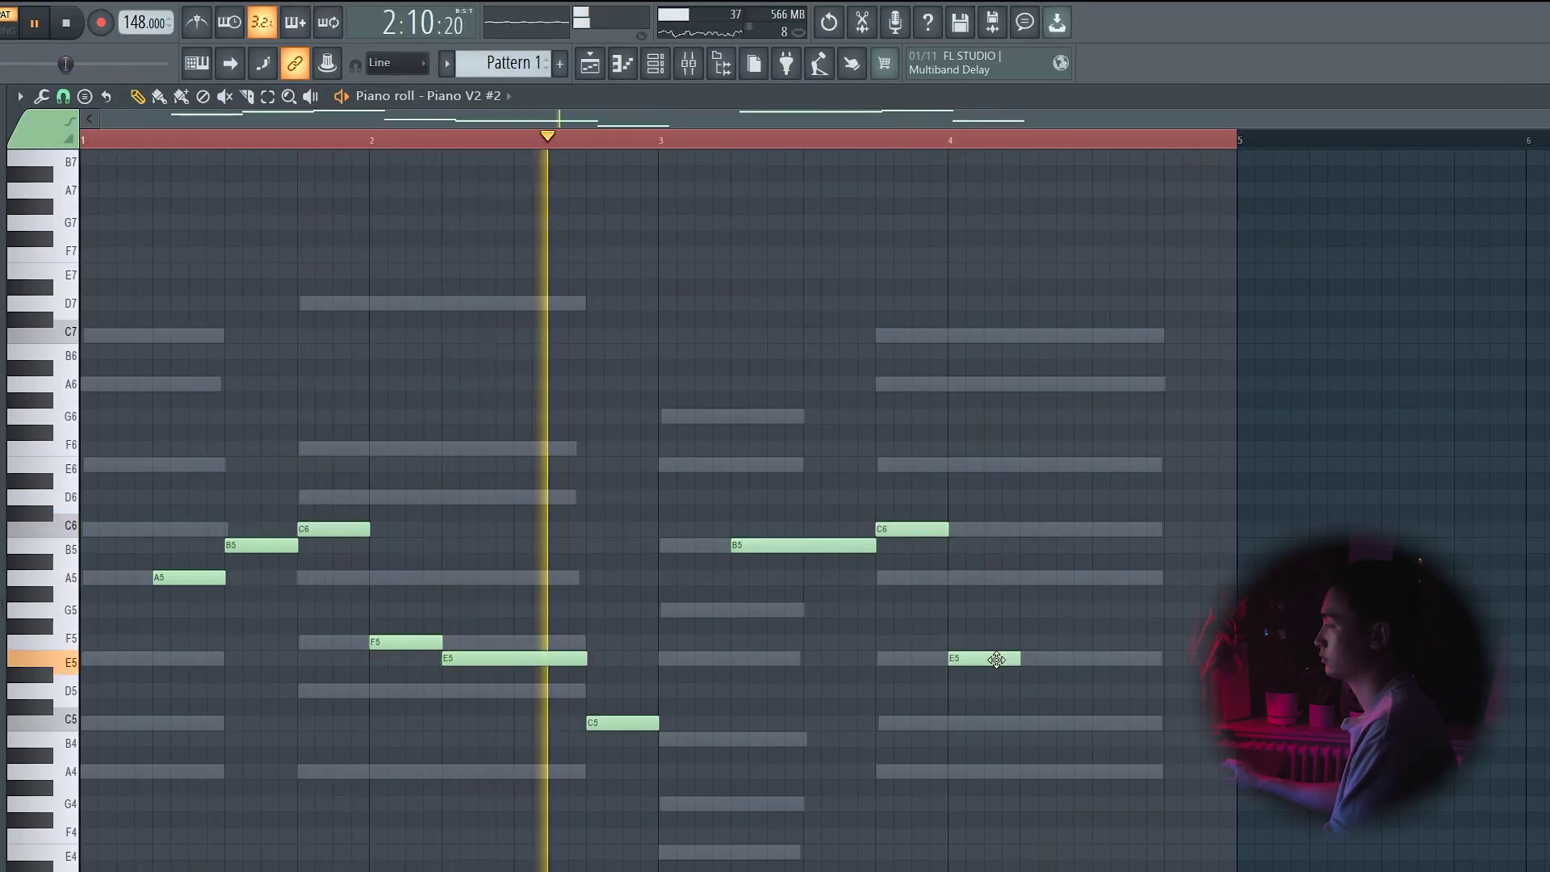
left_click(1029, 772)
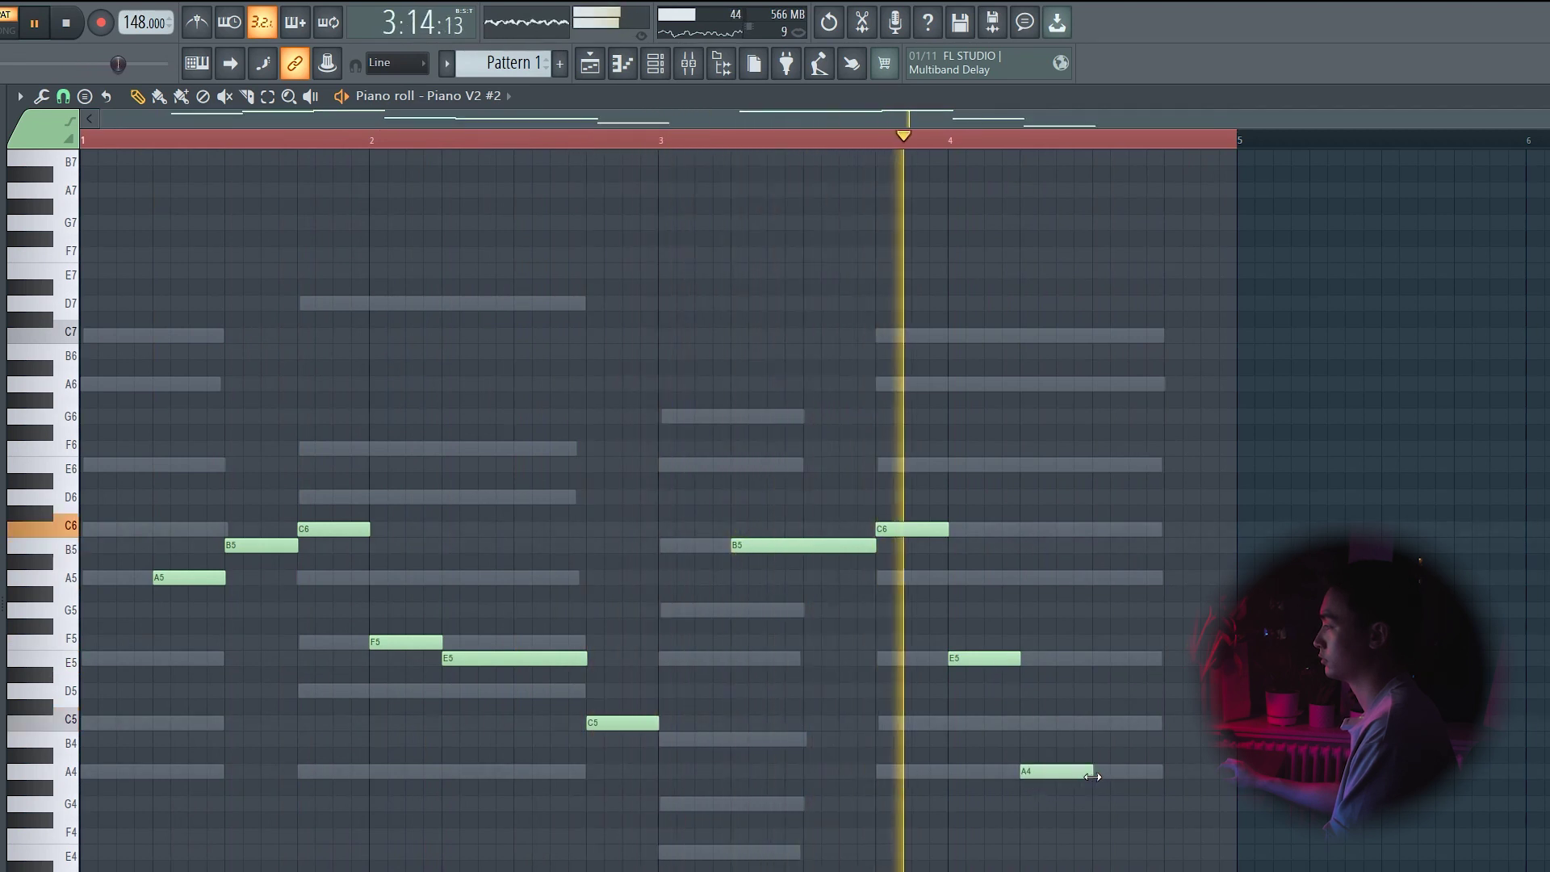
left_click_drag(1092, 776, 1159, 776)
Add two short consecutive notes, F6 and E6, near the middle of bar 2.
left_click(482, 445)
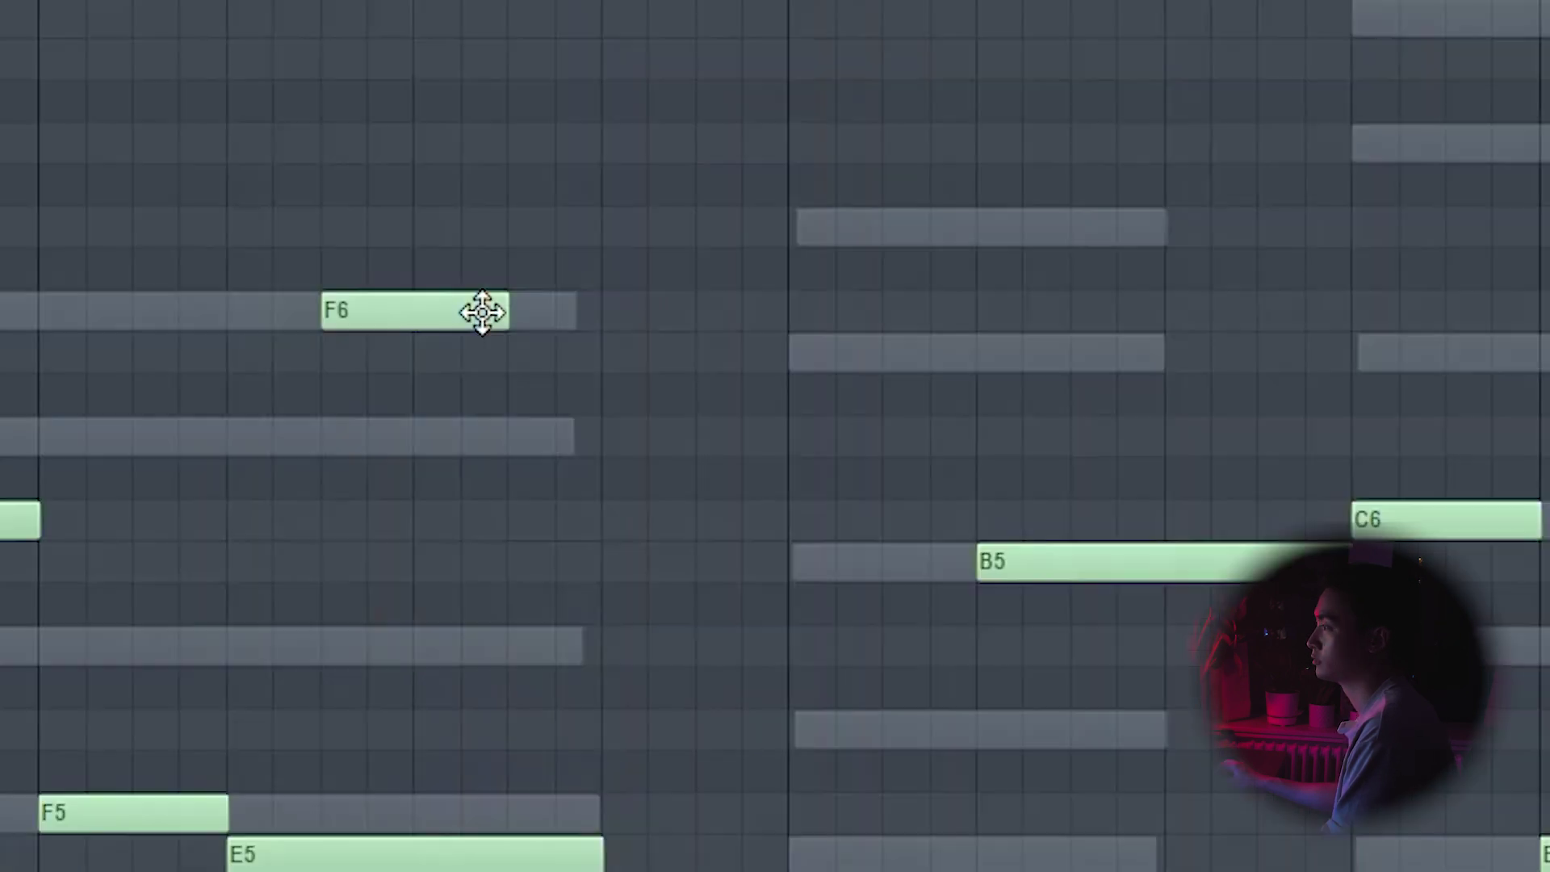
left_click_drag(550, 445, 489, 449)
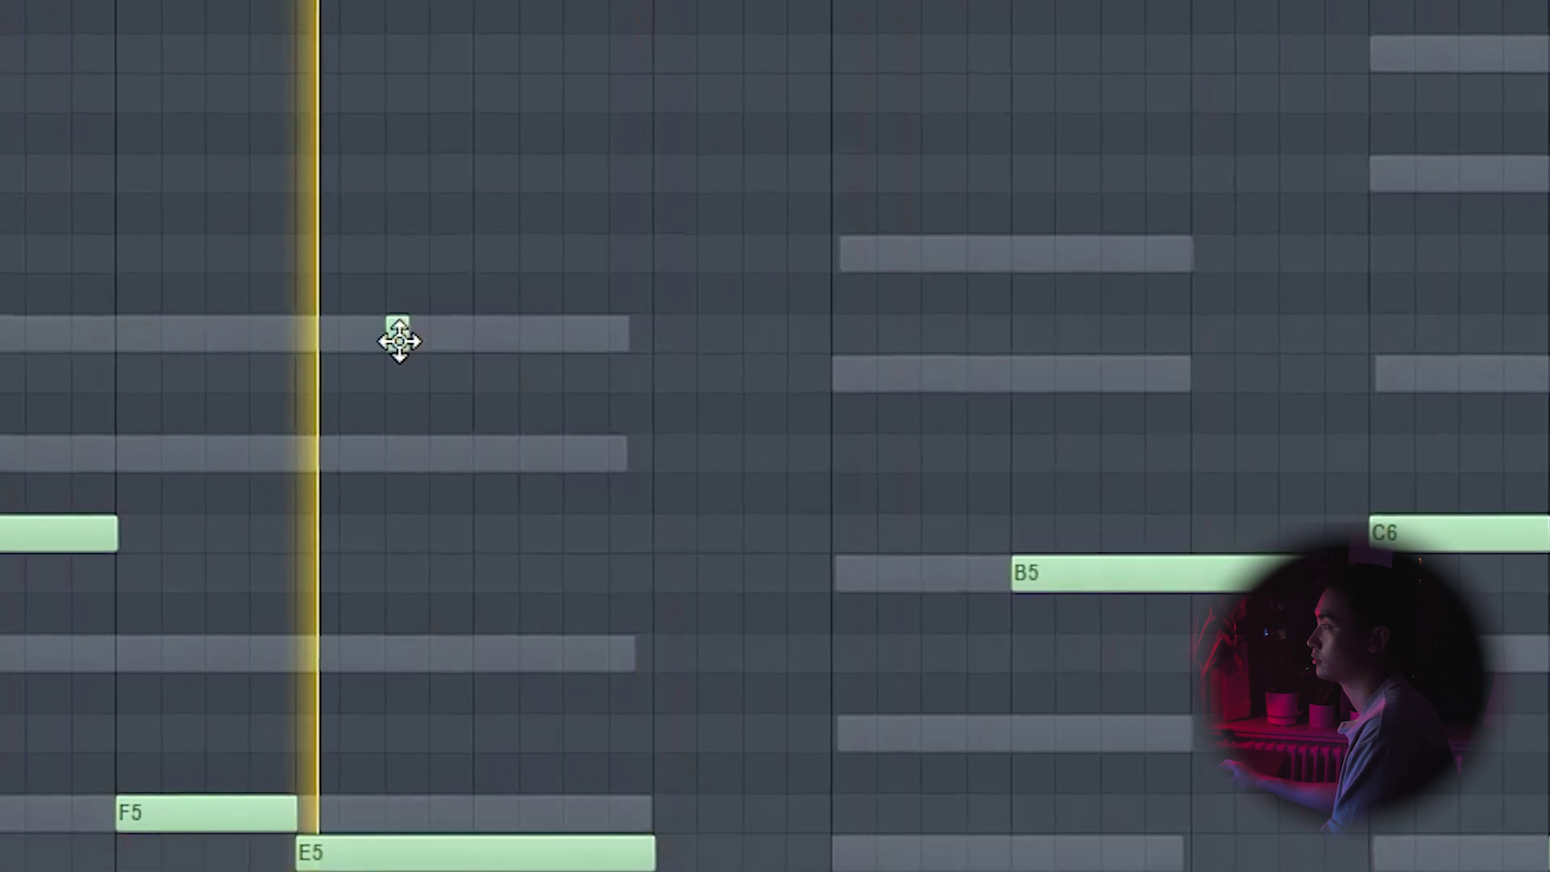
left_click_drag(424, 373, 581, 463)
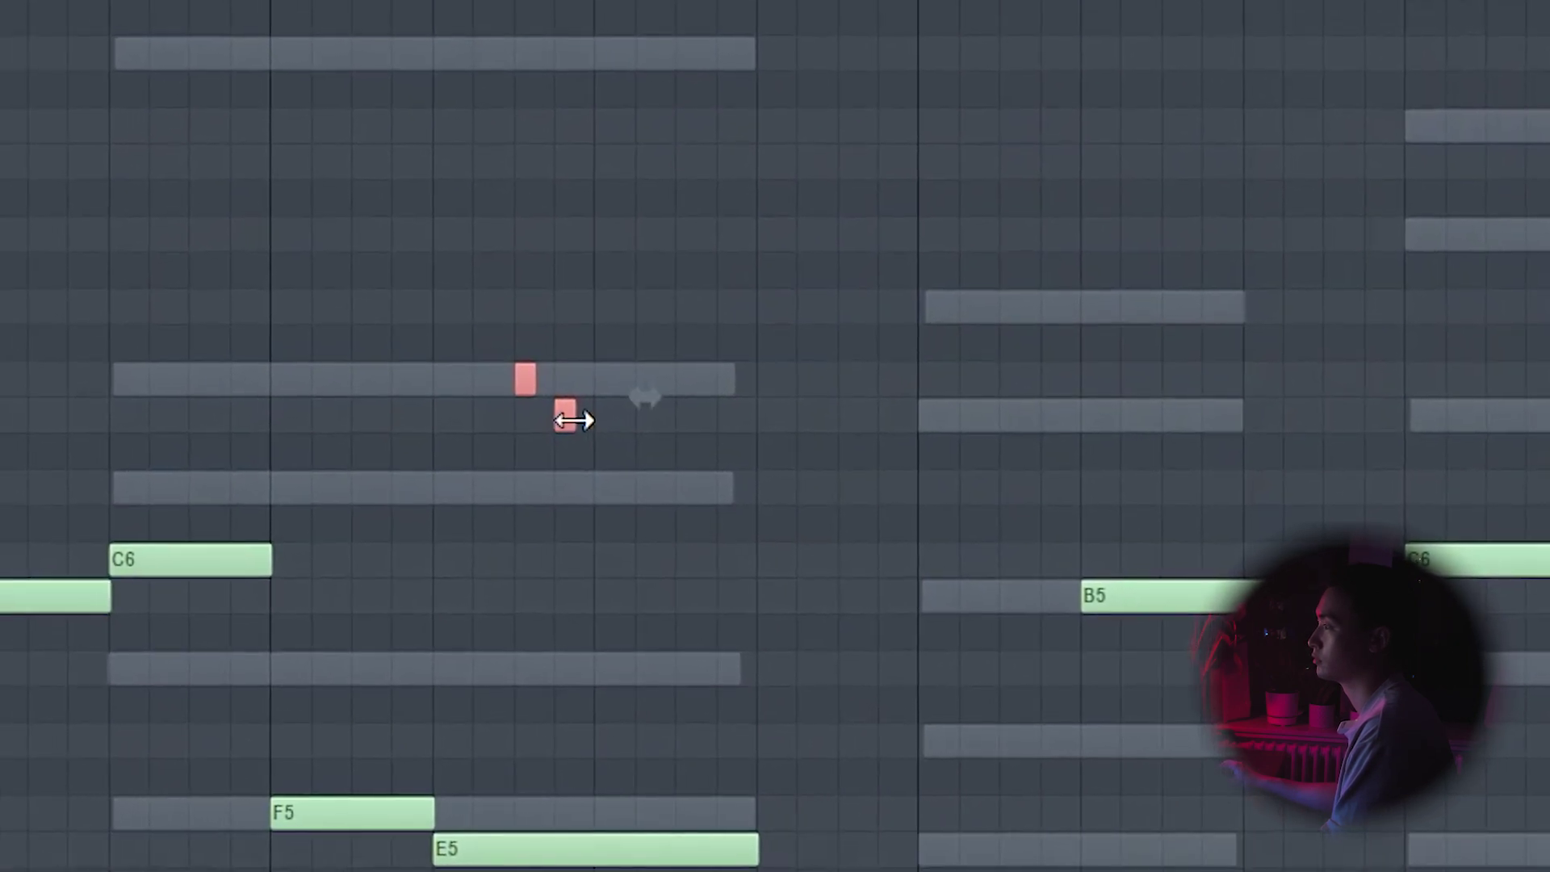
left_click_drag(559, 412, 580, 412)
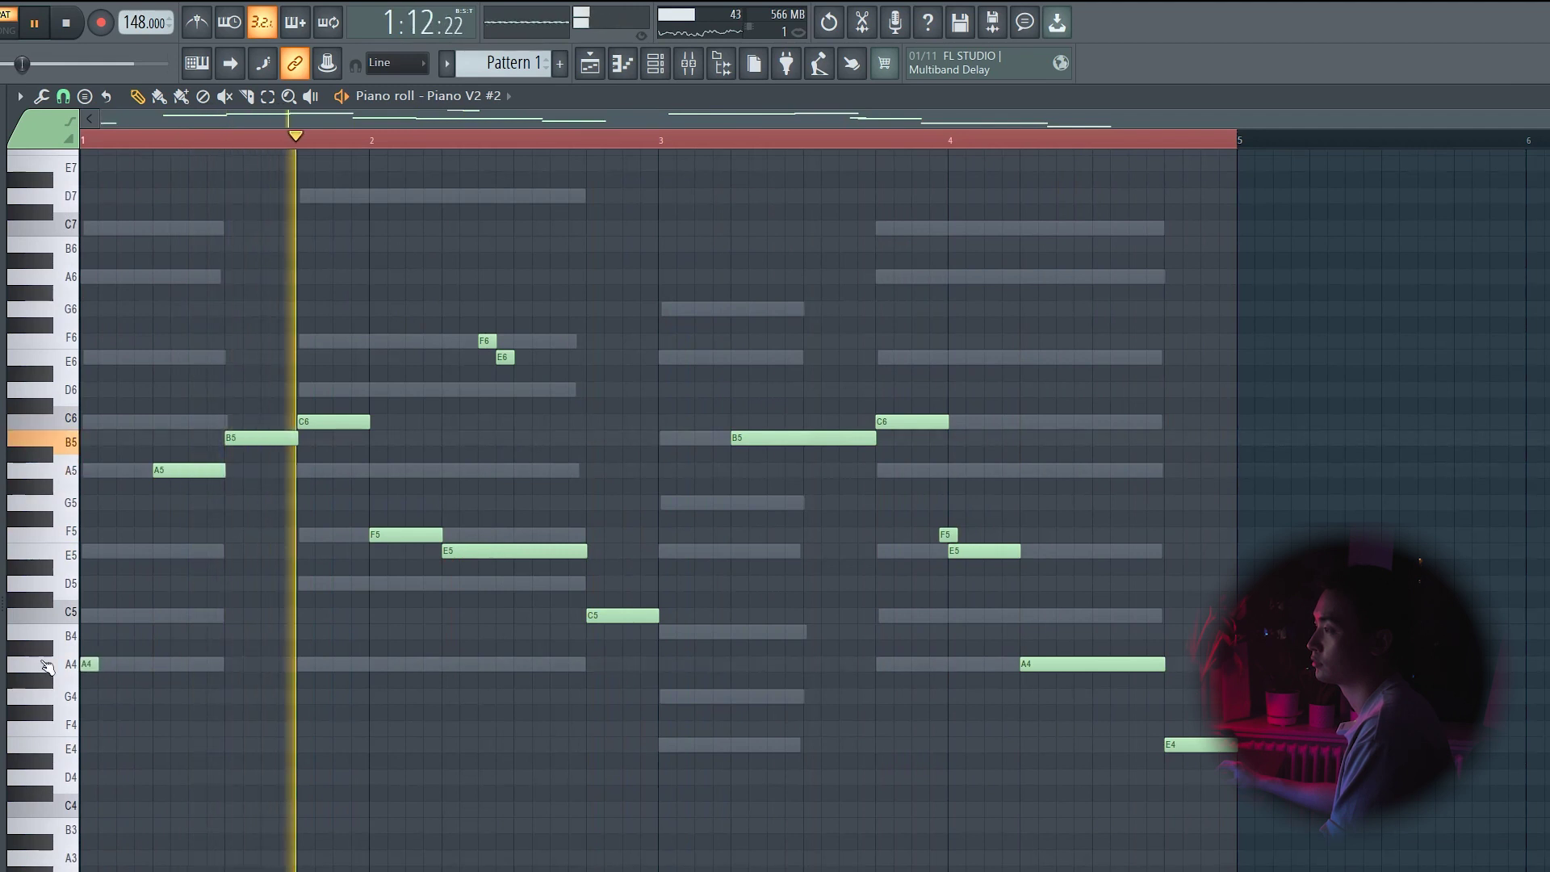
Add a rising A, C, E arpeggio at the start of bar 1, transpose it down an octave, and select the low arpeggio notes.
left_click_drag(96, 666, 111, 666)
left_click(129, 615)
left_click(163, 550)
left_click_drag(179, 526, 79, 703)
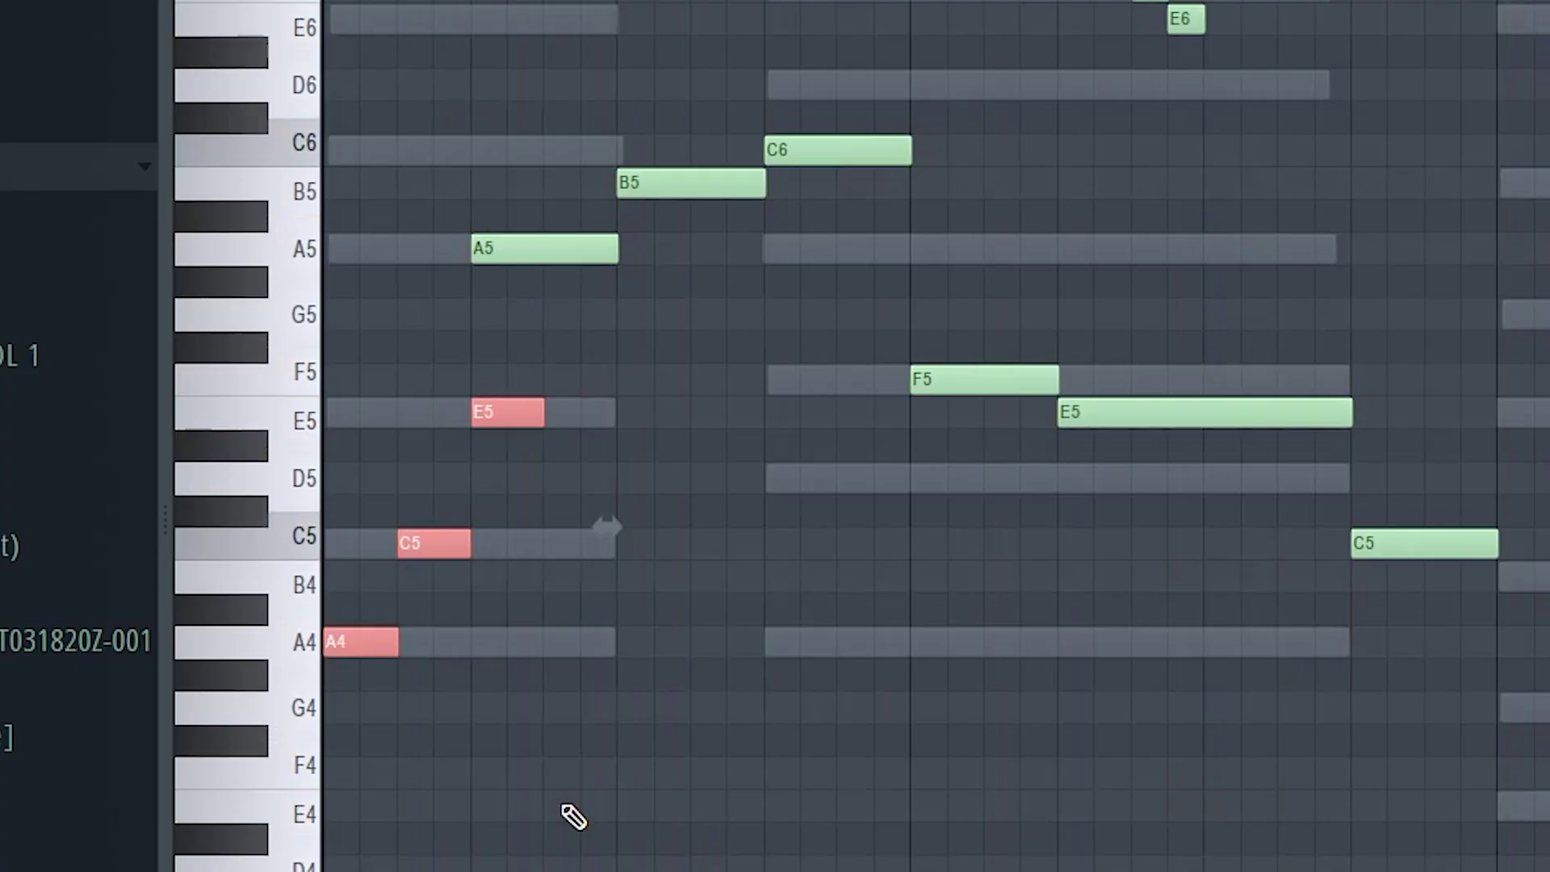
key("ctrl+Down")
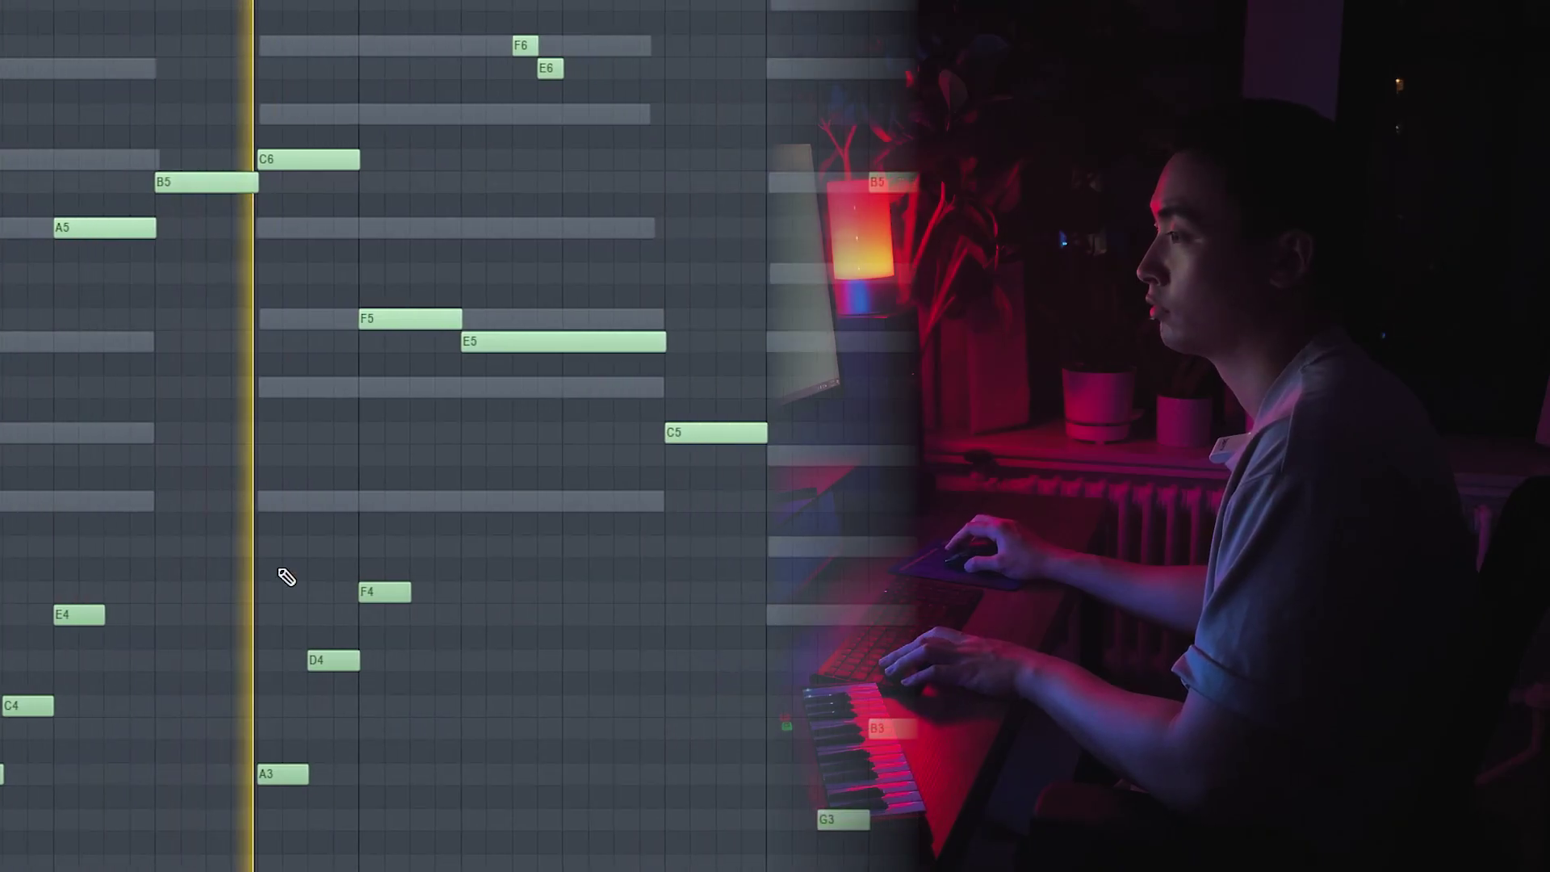
left_click_drag(37, 547, 806, 854)
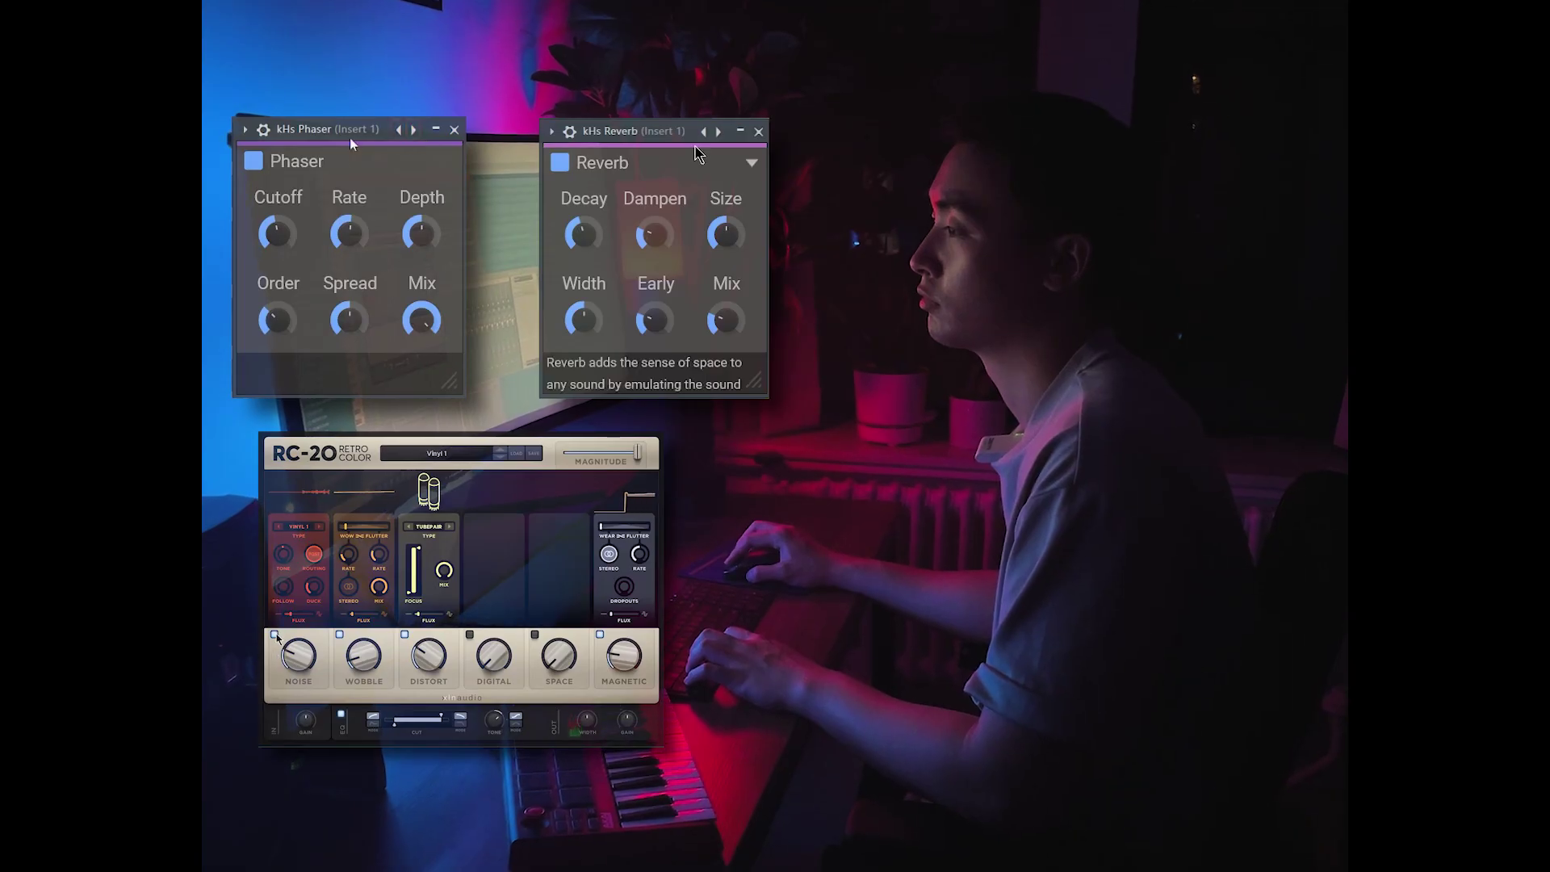
Set Edison on the master to record on play, choose its recording duration, and arm recording.
left_click(448, 161)
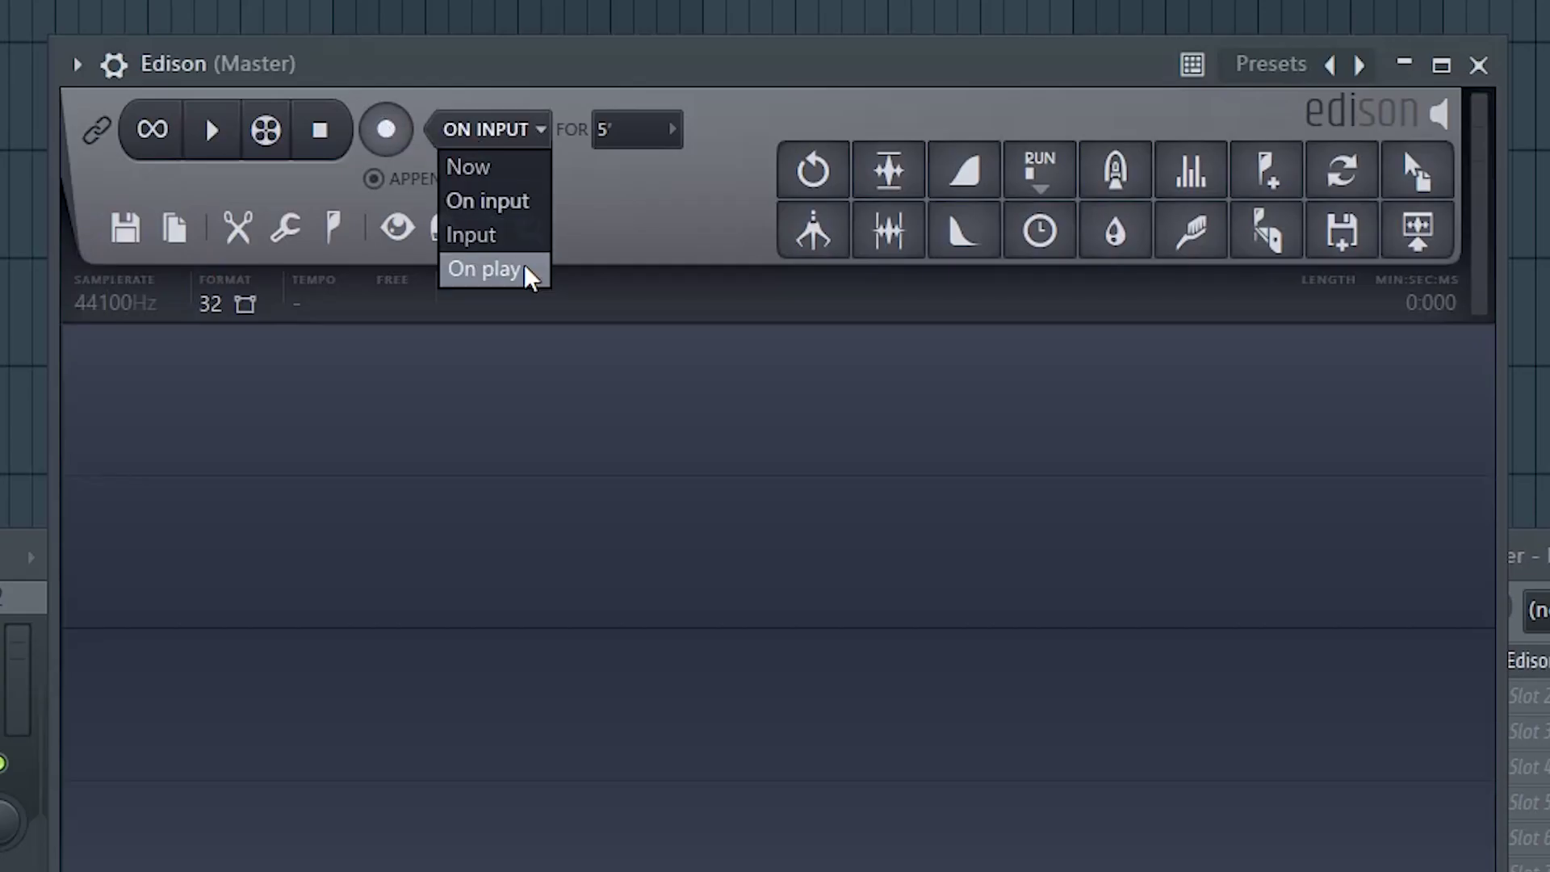
left_click(671, 133)
left_click(678, 176)
left_click(387, 130)
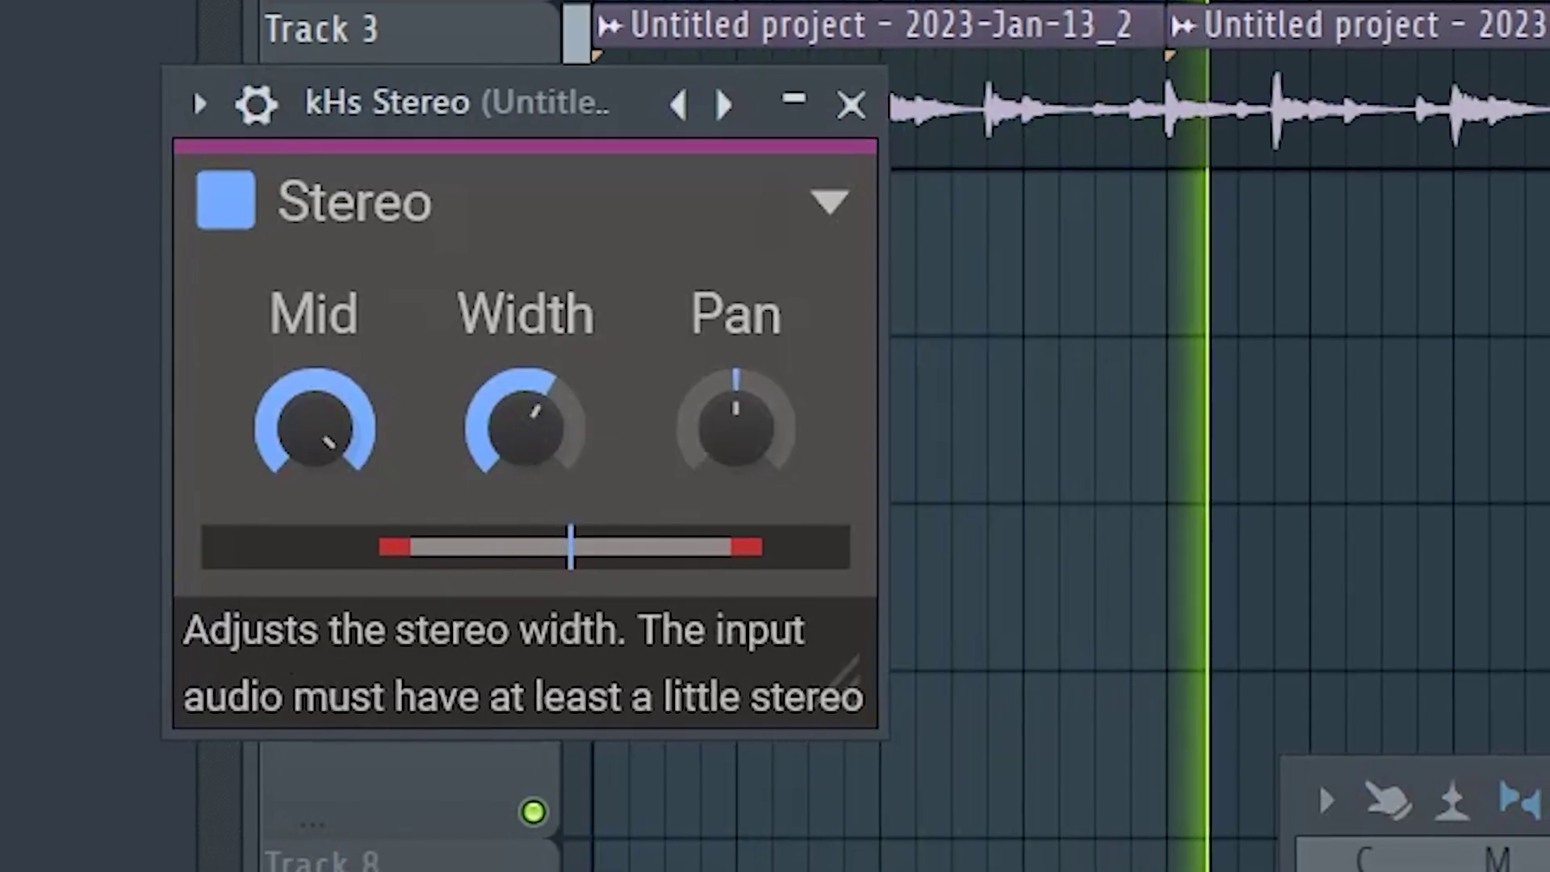
Set the kHs Stereo width to 157 % on the recorded melody and close the effect.
left_click_drag(526, 429, 558, 453)
left_click(545, 426)
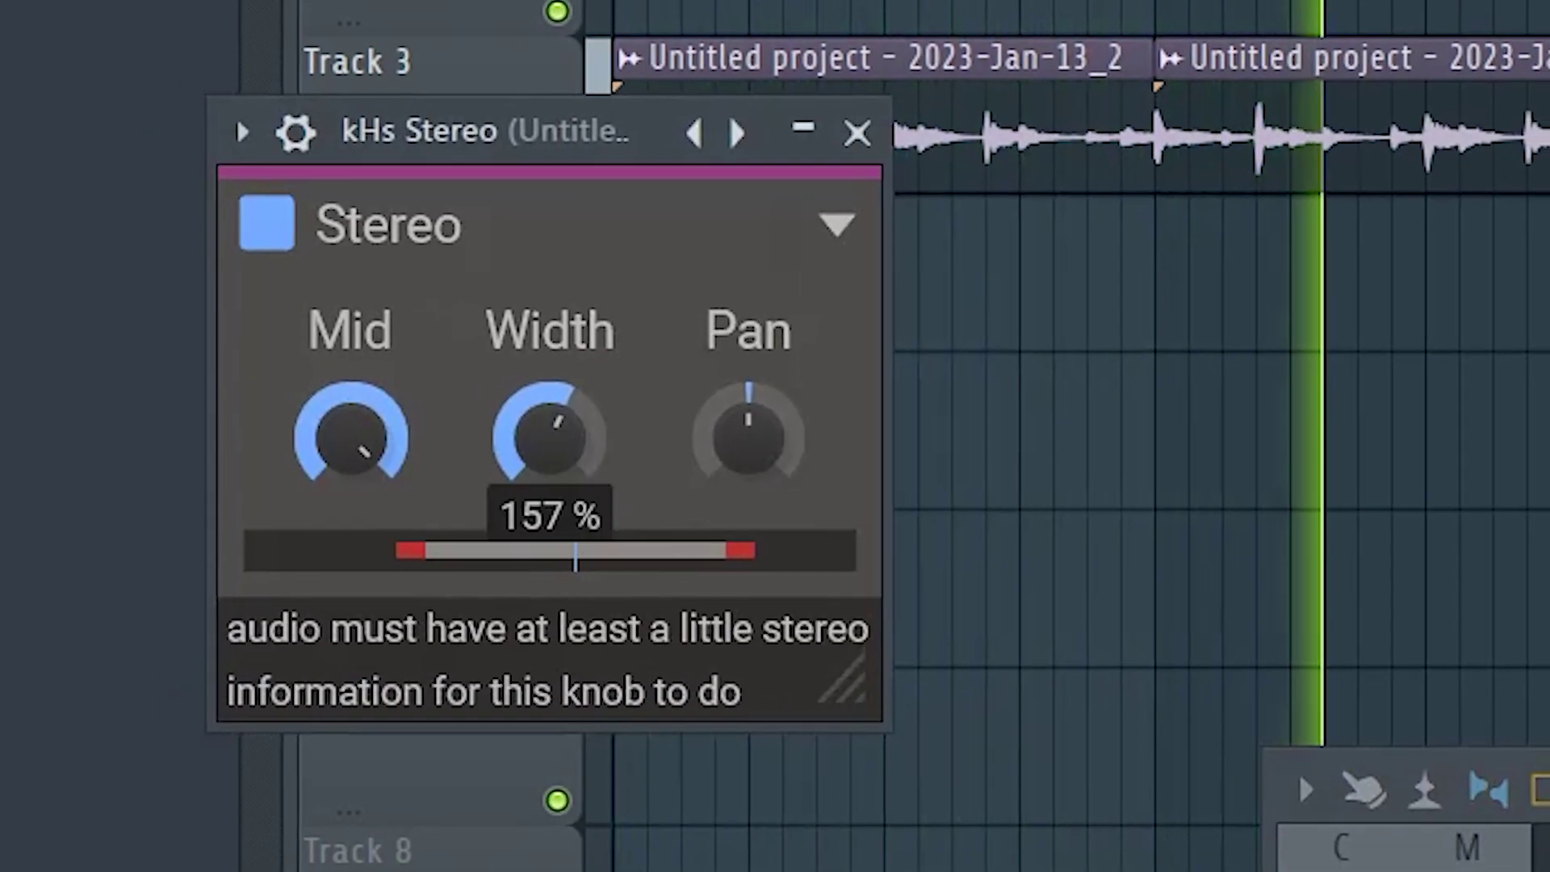
left_click(855, 123)
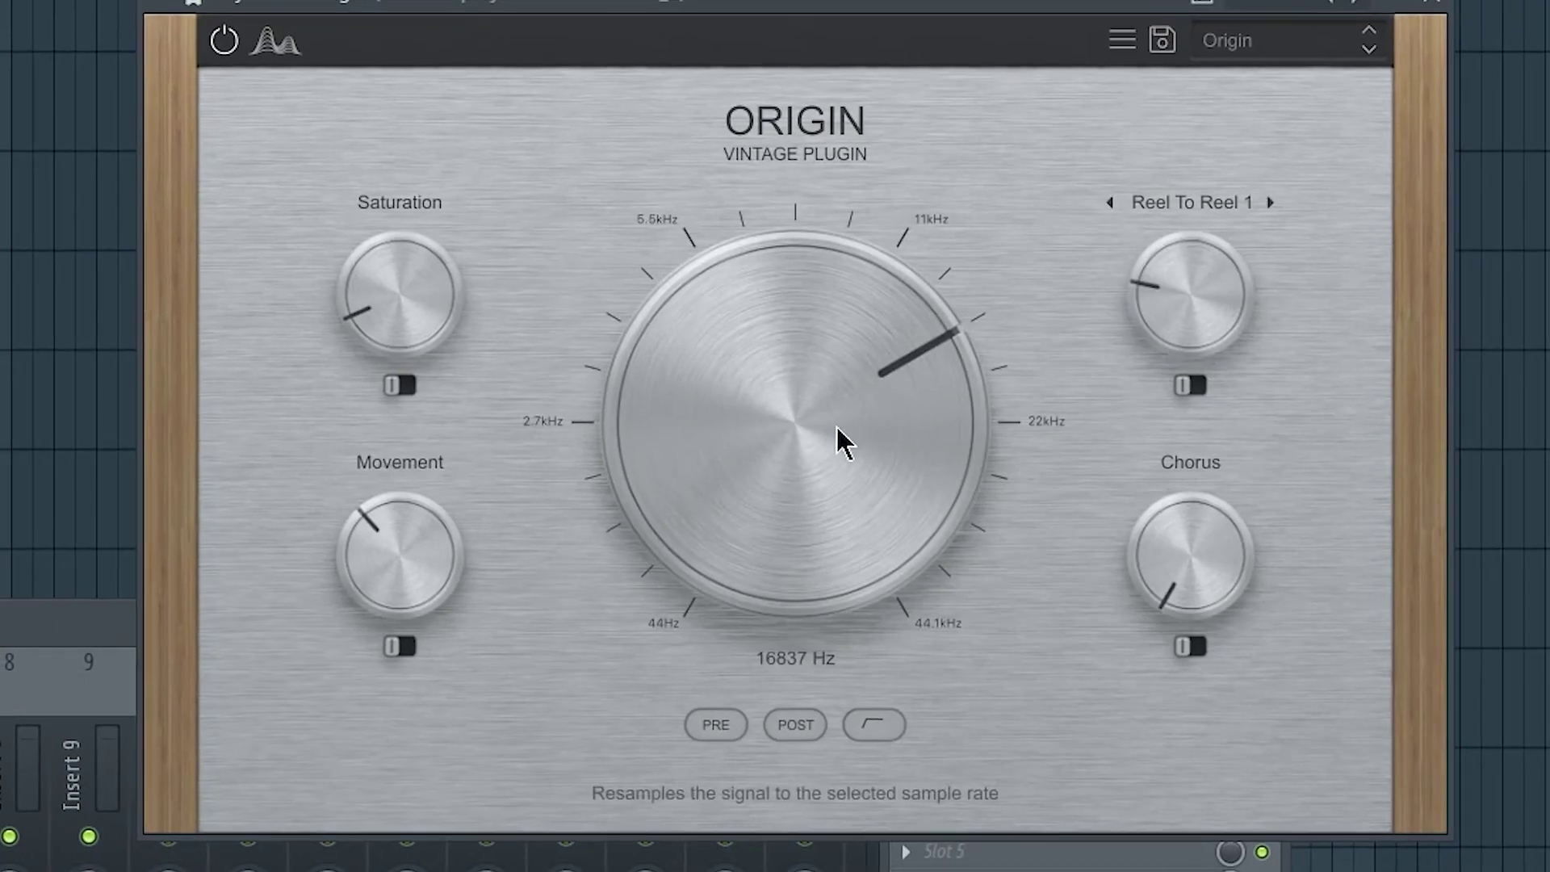
Lower Origin's resample frequency to about 11 kHz and turn its Reel To Reel 1 noise and chorus down to 0 %.
scroll(836, 425, "down", 4)
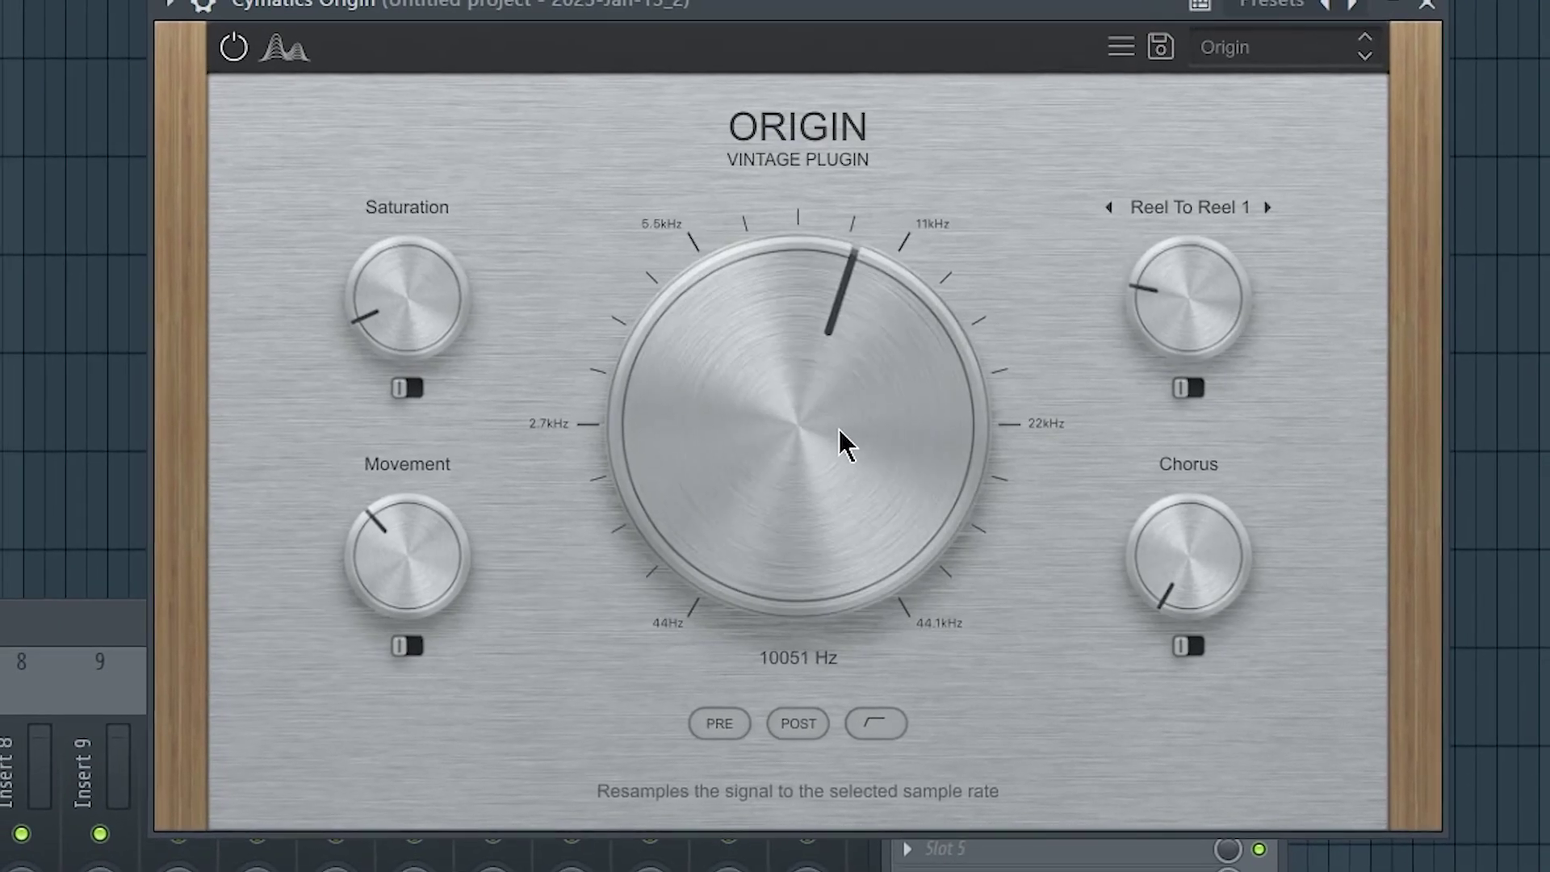
scroll(837, 425, "up", 1)
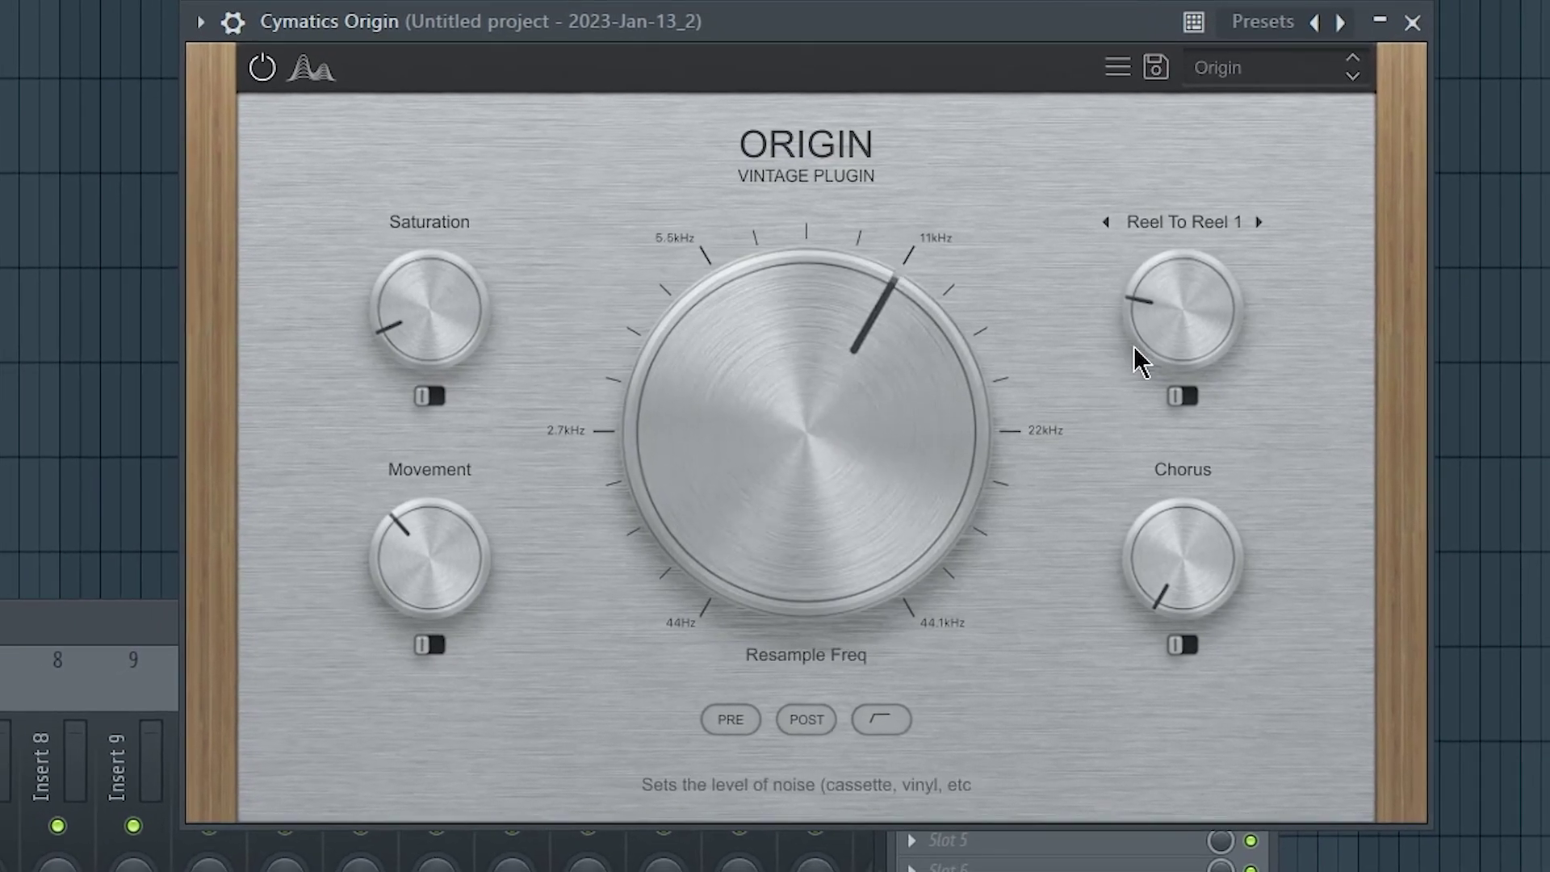
scroll(1161, 289, "down", 6)
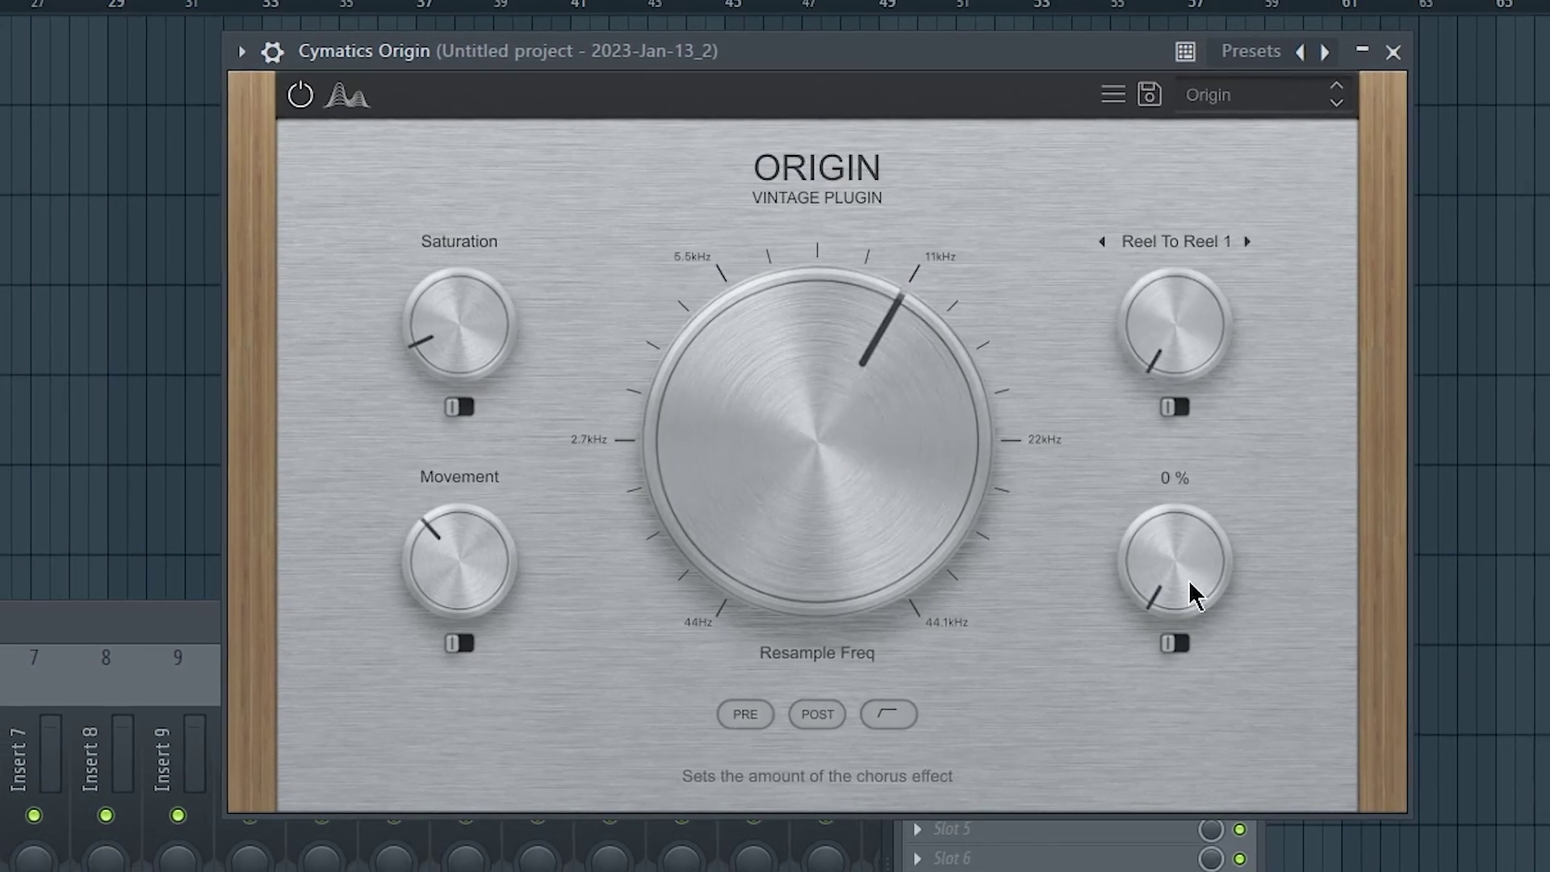
scroll(444, 580, "down", 8)
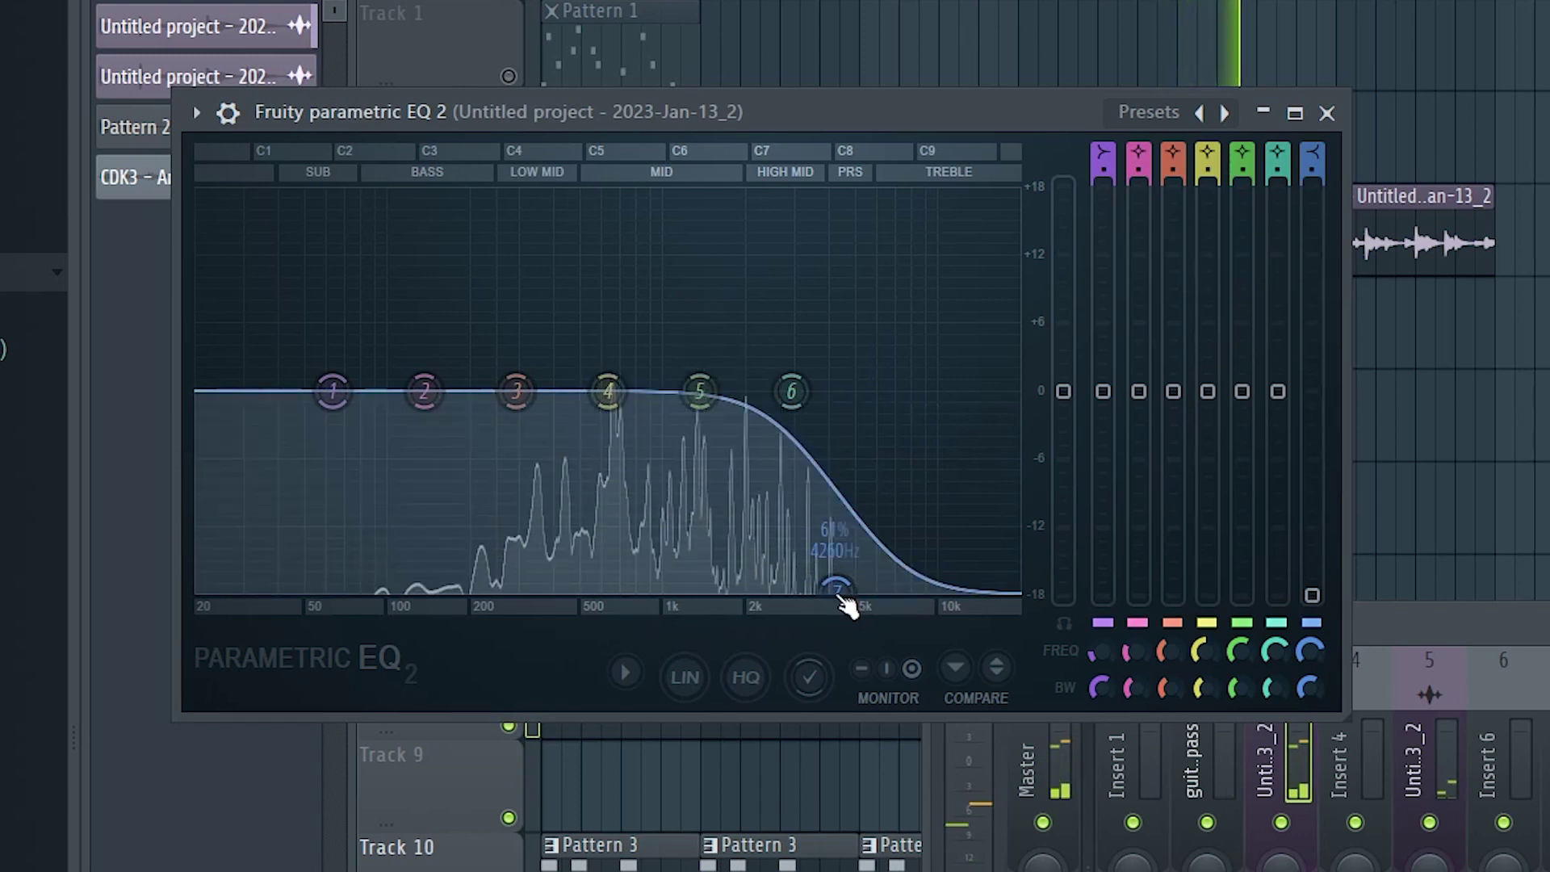
Lower the cutoff frequency of the band 7 low-pass filter in Fruity Parametric EQ 2.
left_click_drag(835, 587, 763, 576)
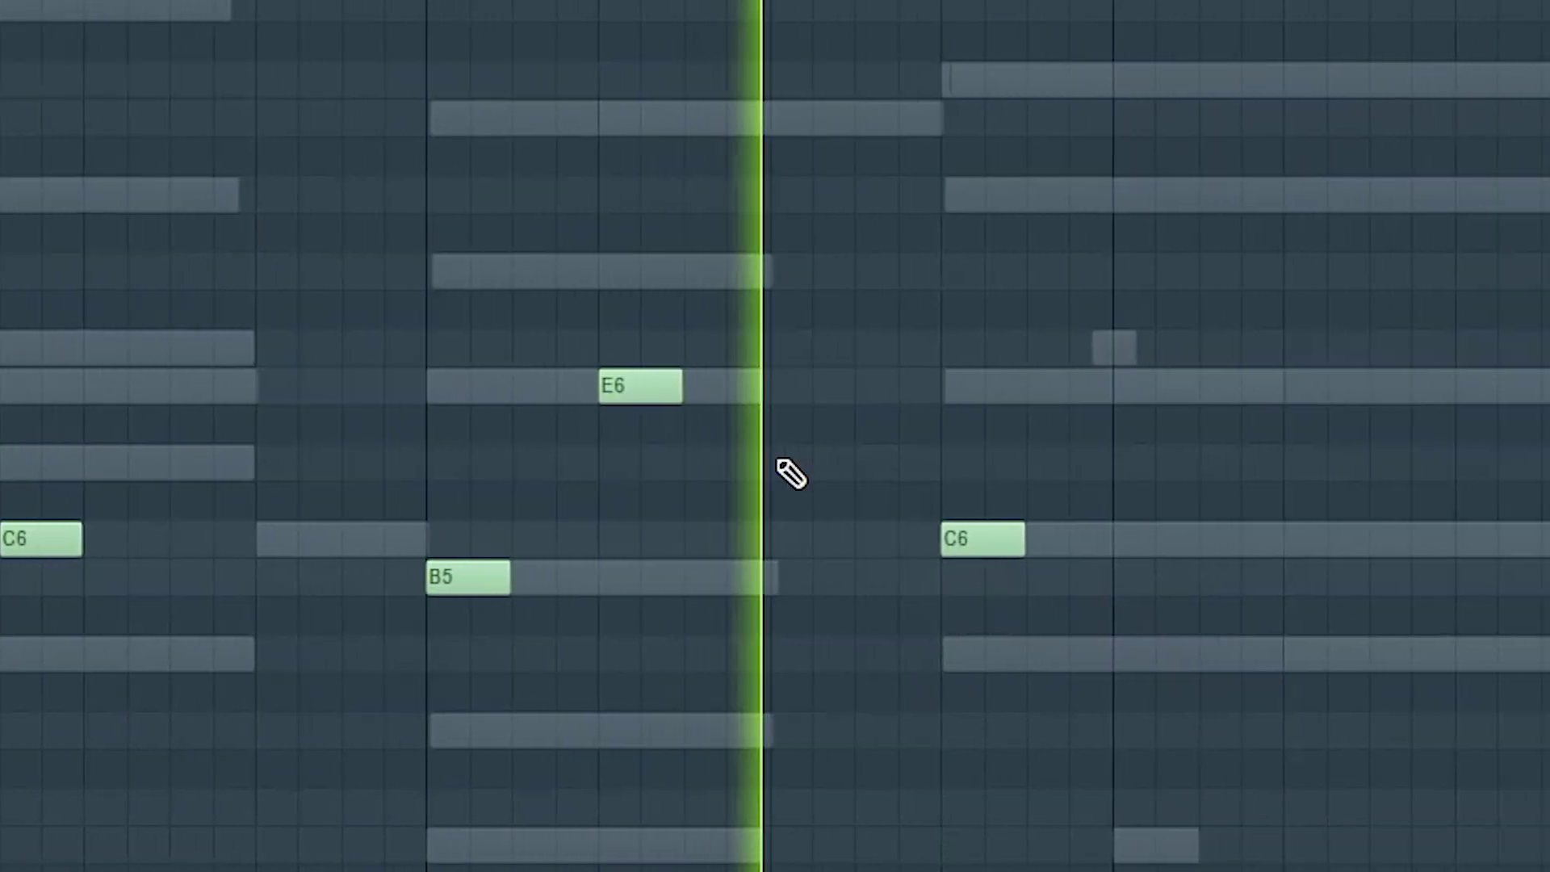
Set ValhallaVintageVerb's mix to 26.5 % and predelay to about 1.22 ms, and adjust its decay.
left_click_drag(336, 392, 133, 394)
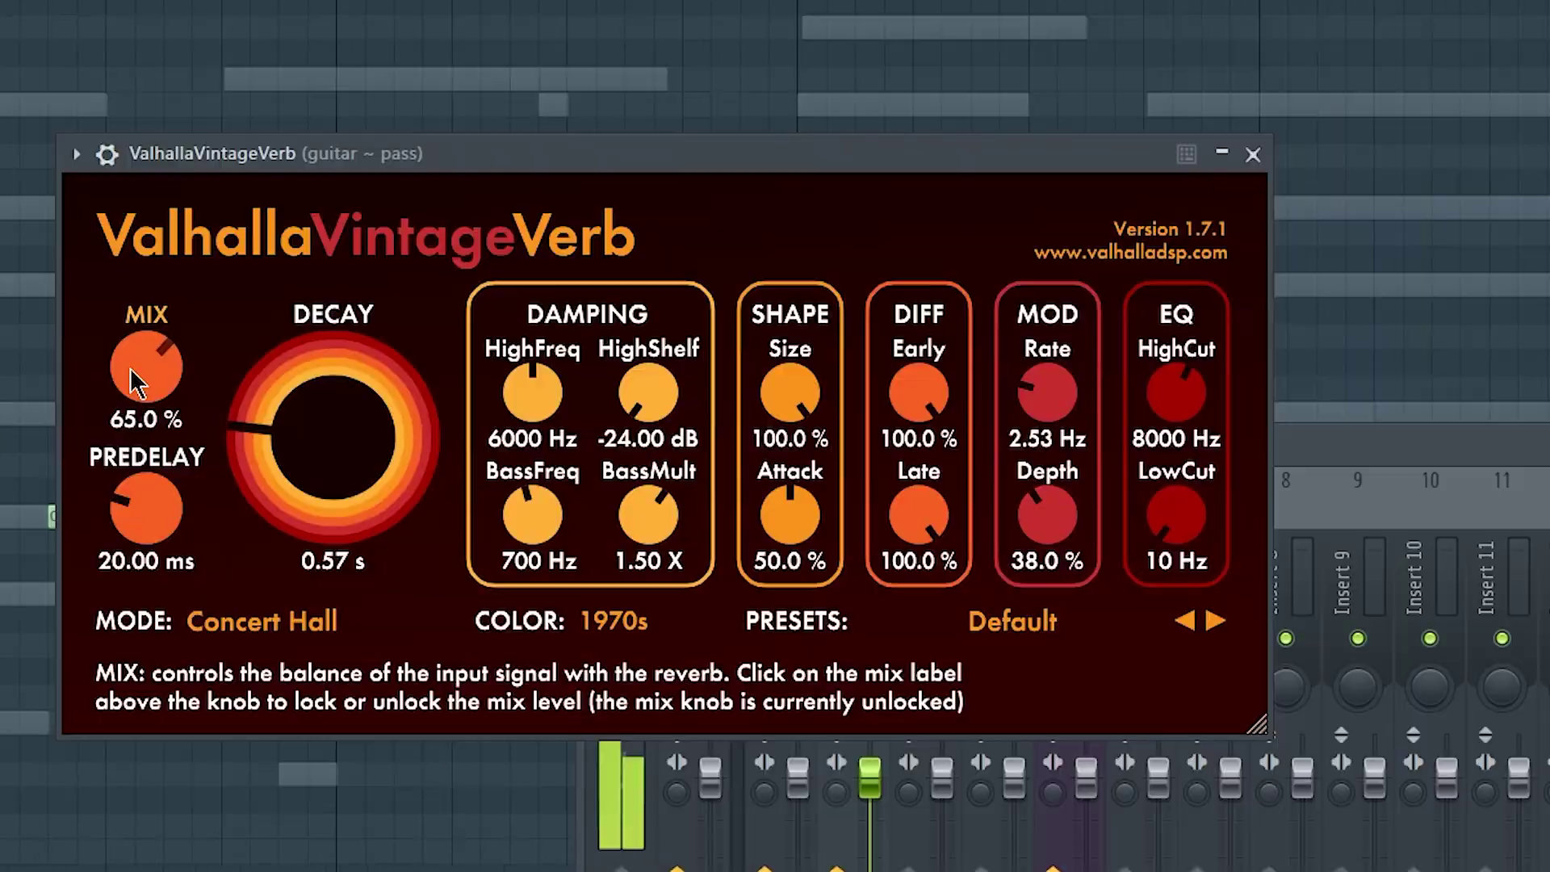
left_click_drag(129, 367, 144, 570)
left_click_drag(159, 506, 154, 532)
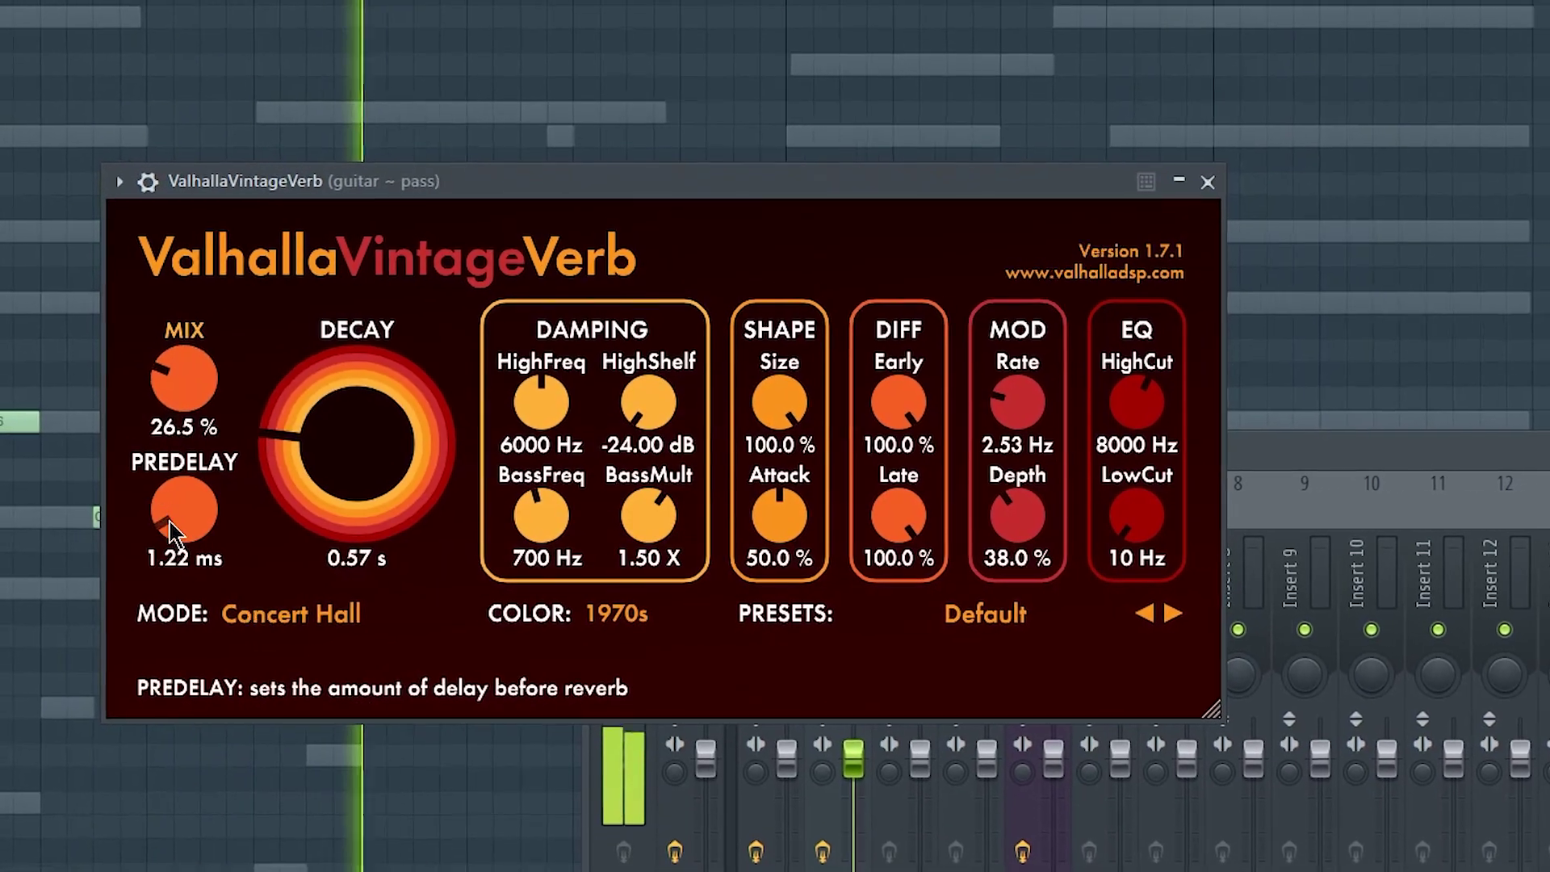
left_click_drag(308, 494, 234, 461)
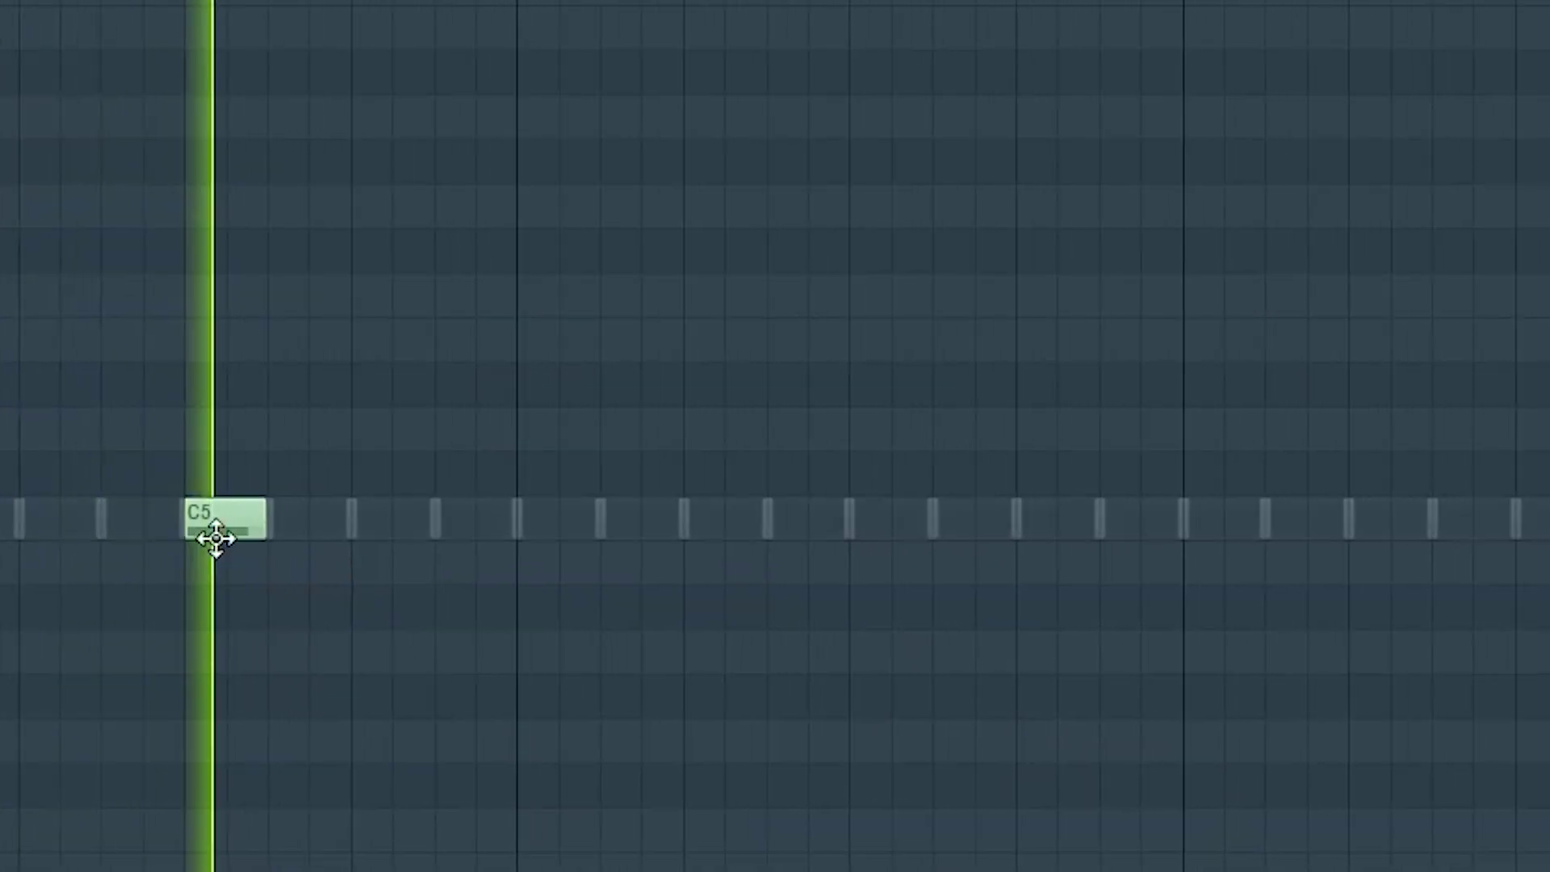
Add C5 rim hits on the third beat of the remaining bars of Pattern 4.
left_click(578, 529)
left_click(1247, 525)
left_click(1381, 521)
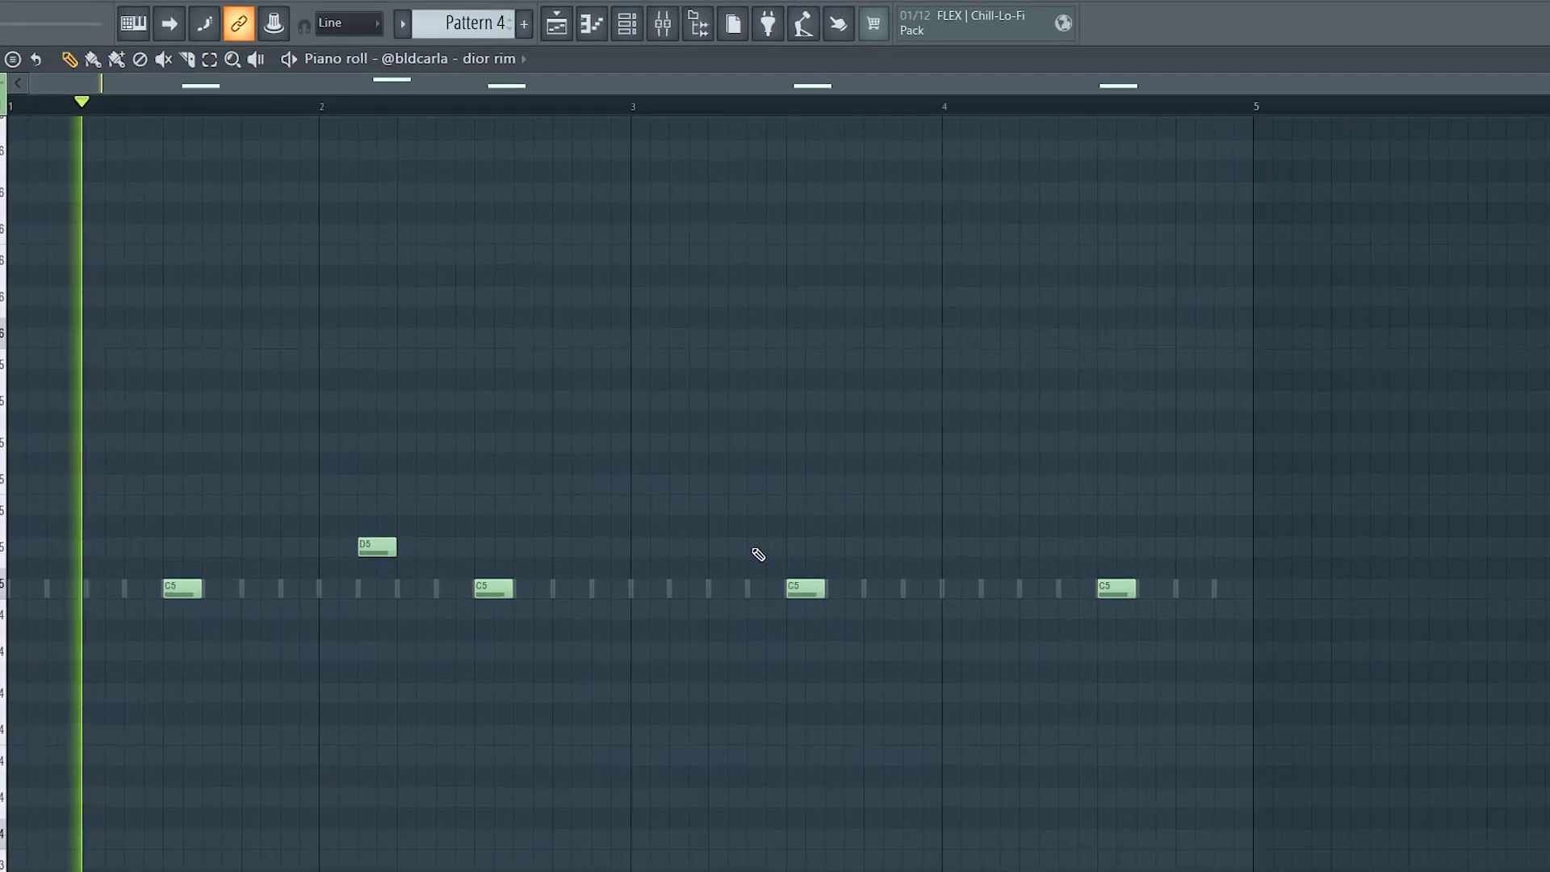
Remove a misplaced D5 rim hit and add one shortly after the start of bar 4.
left_click(701, 537)
right_click(687, 537)
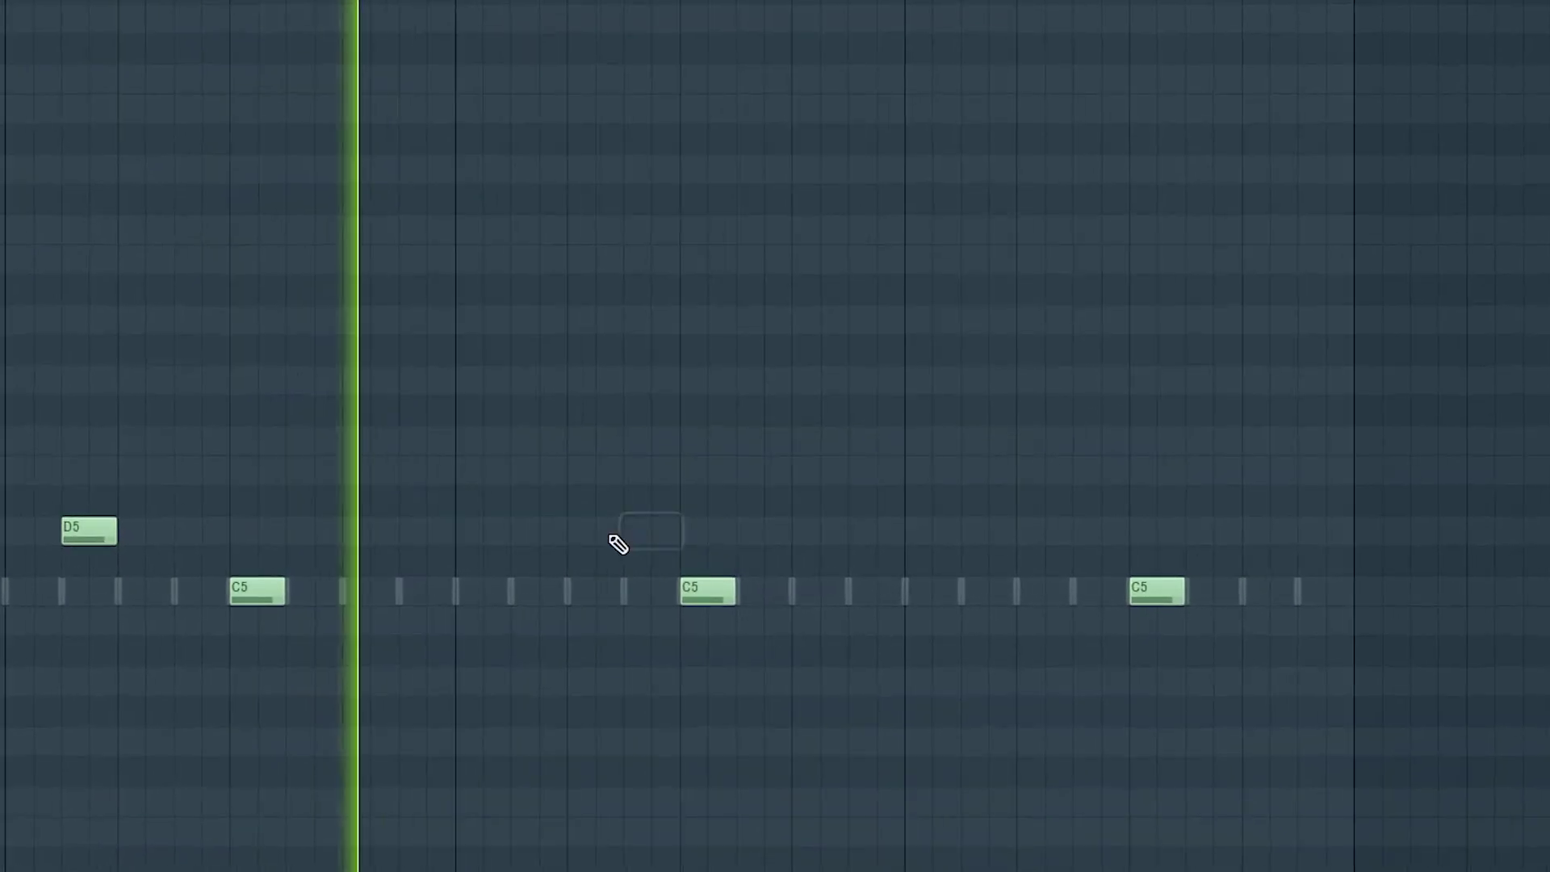
left_click(961, 529)
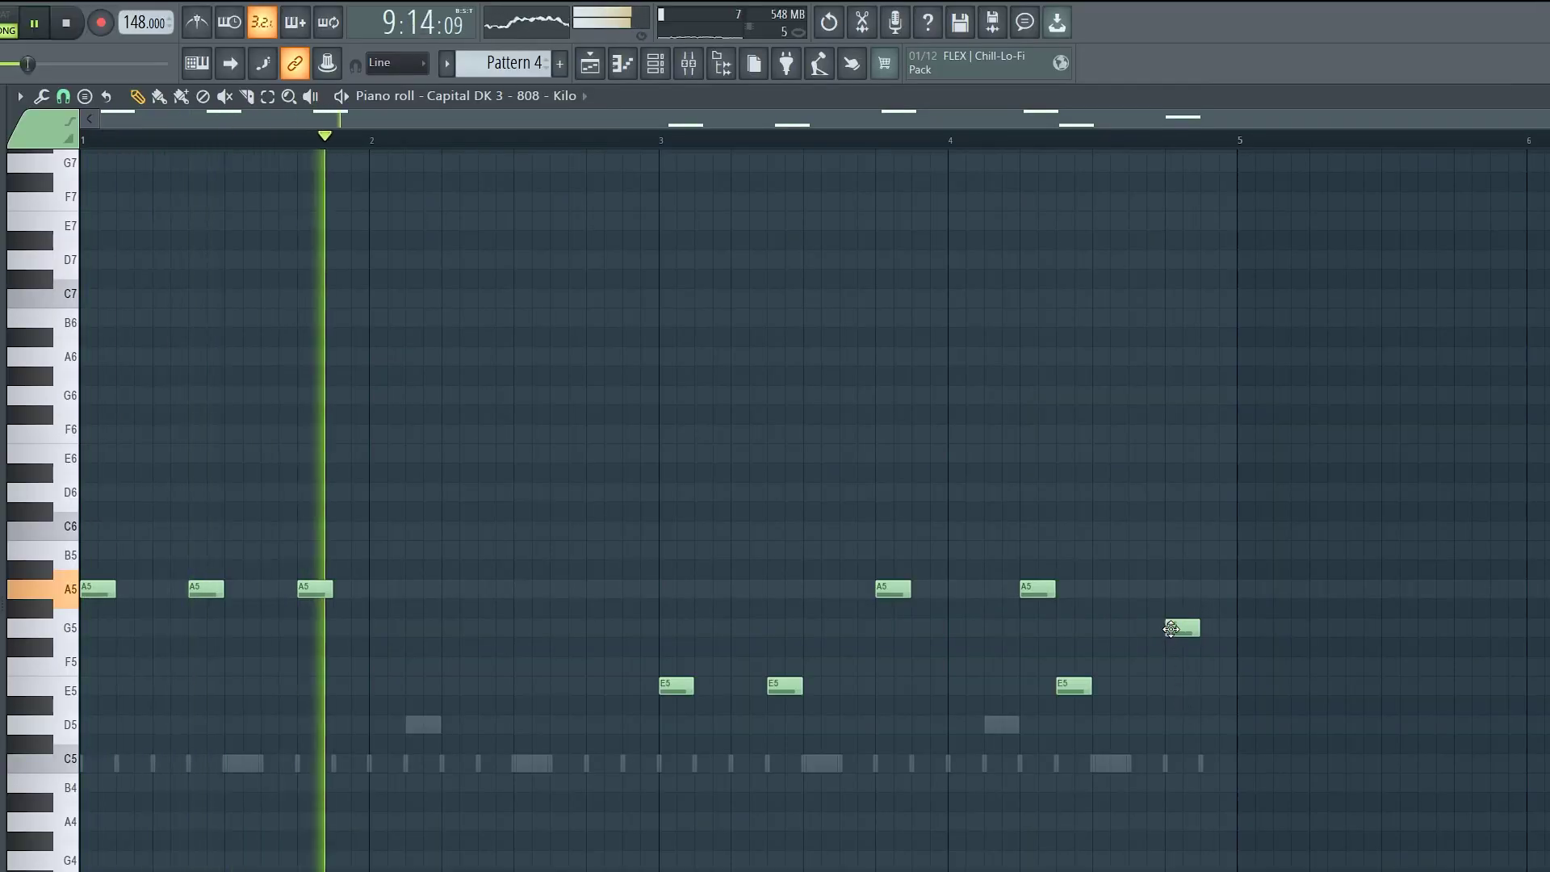
Move the last 808 note in bar 4 down to C5.
left_click_drag(1171, 629, 1177, 758)
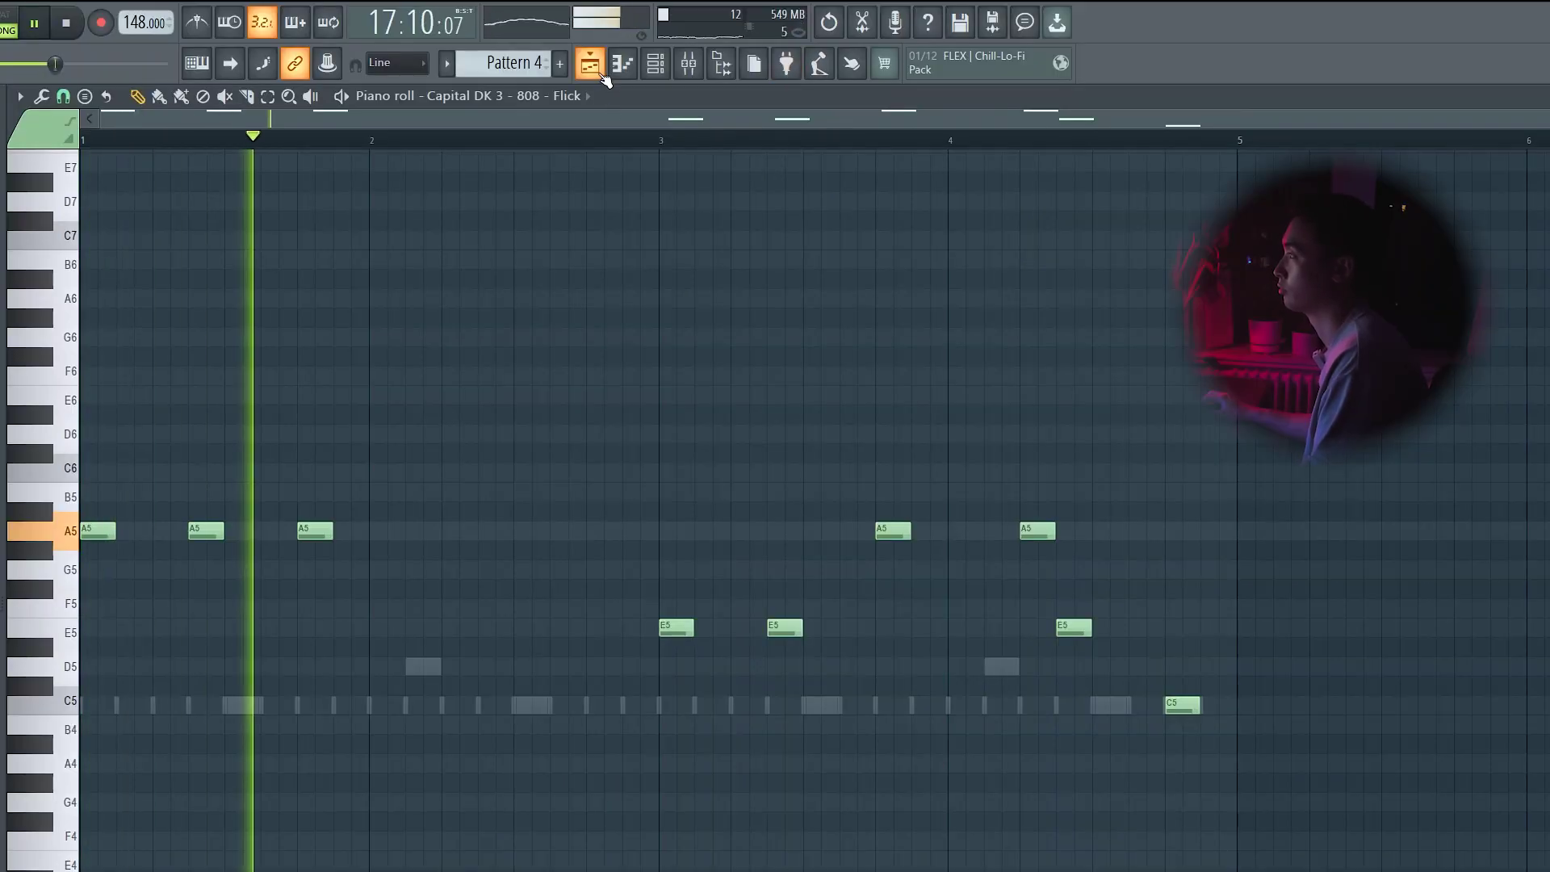
Open the playlist and try placing a pattern clip after the end of the Pattern 3 clips.
left_click(603, 74)
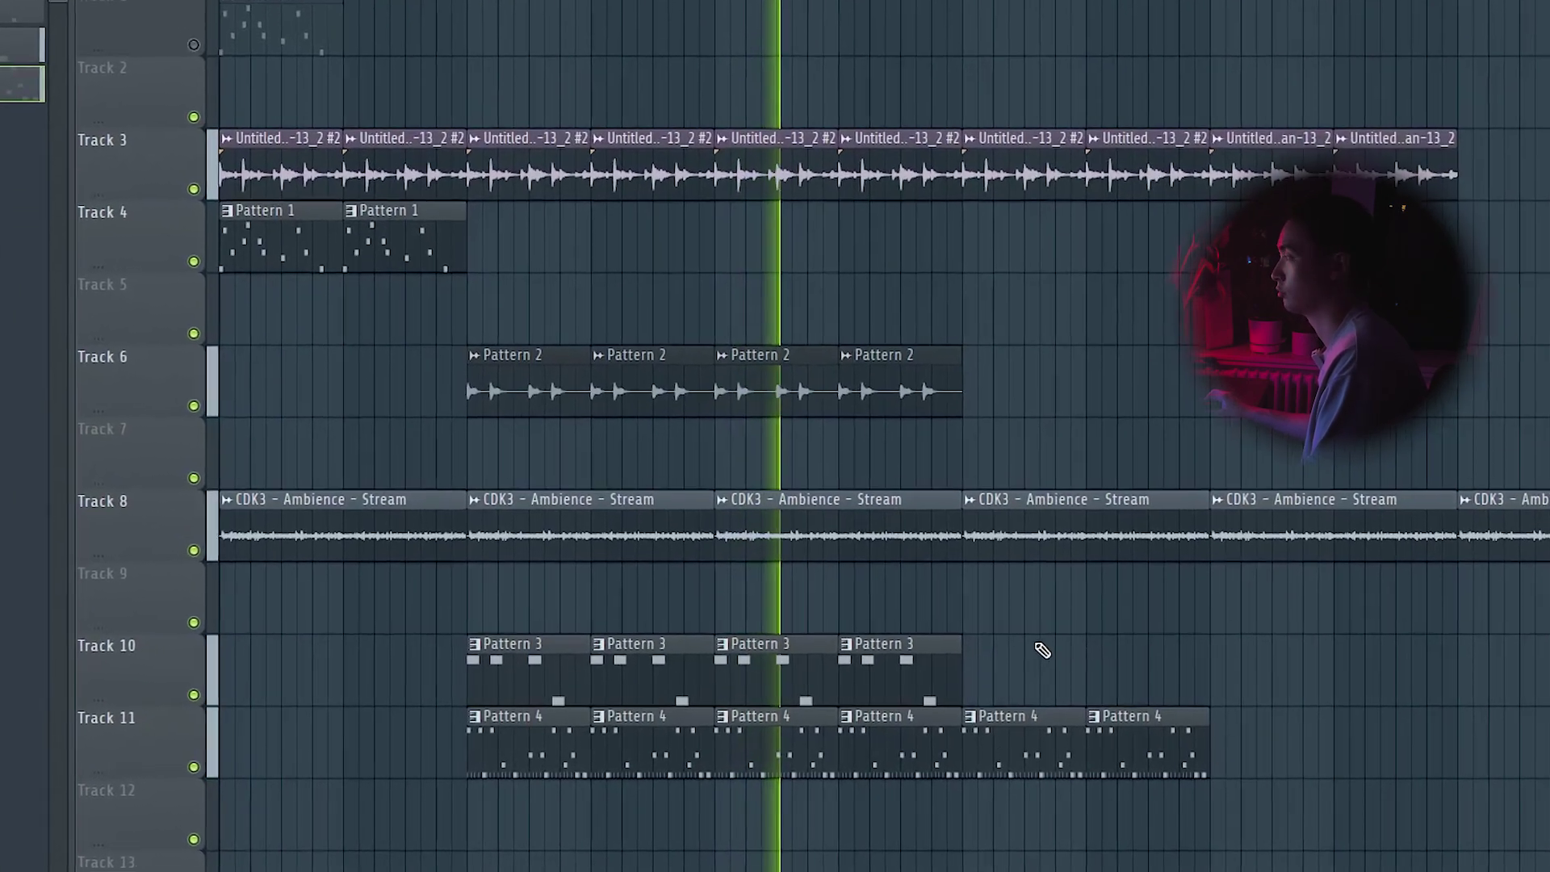
left_click(961, 805)
right_click(985, 820)
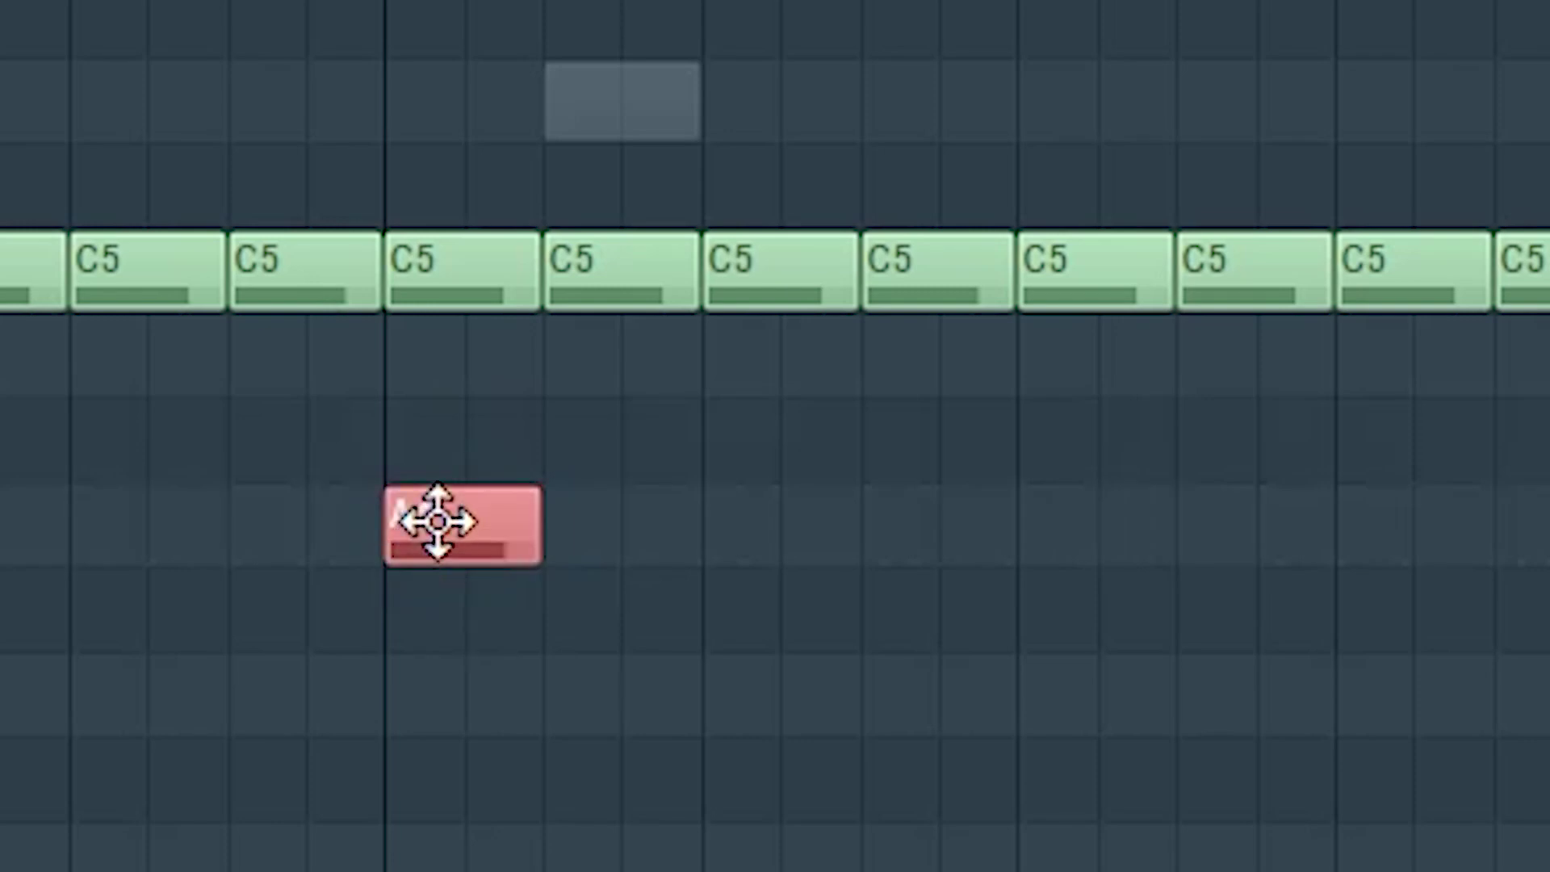
Select individual hi-hat hits in the repeated C5 row and shift them to a lower pitch for variation.
left_click_drag(459, 425, 563, 656)
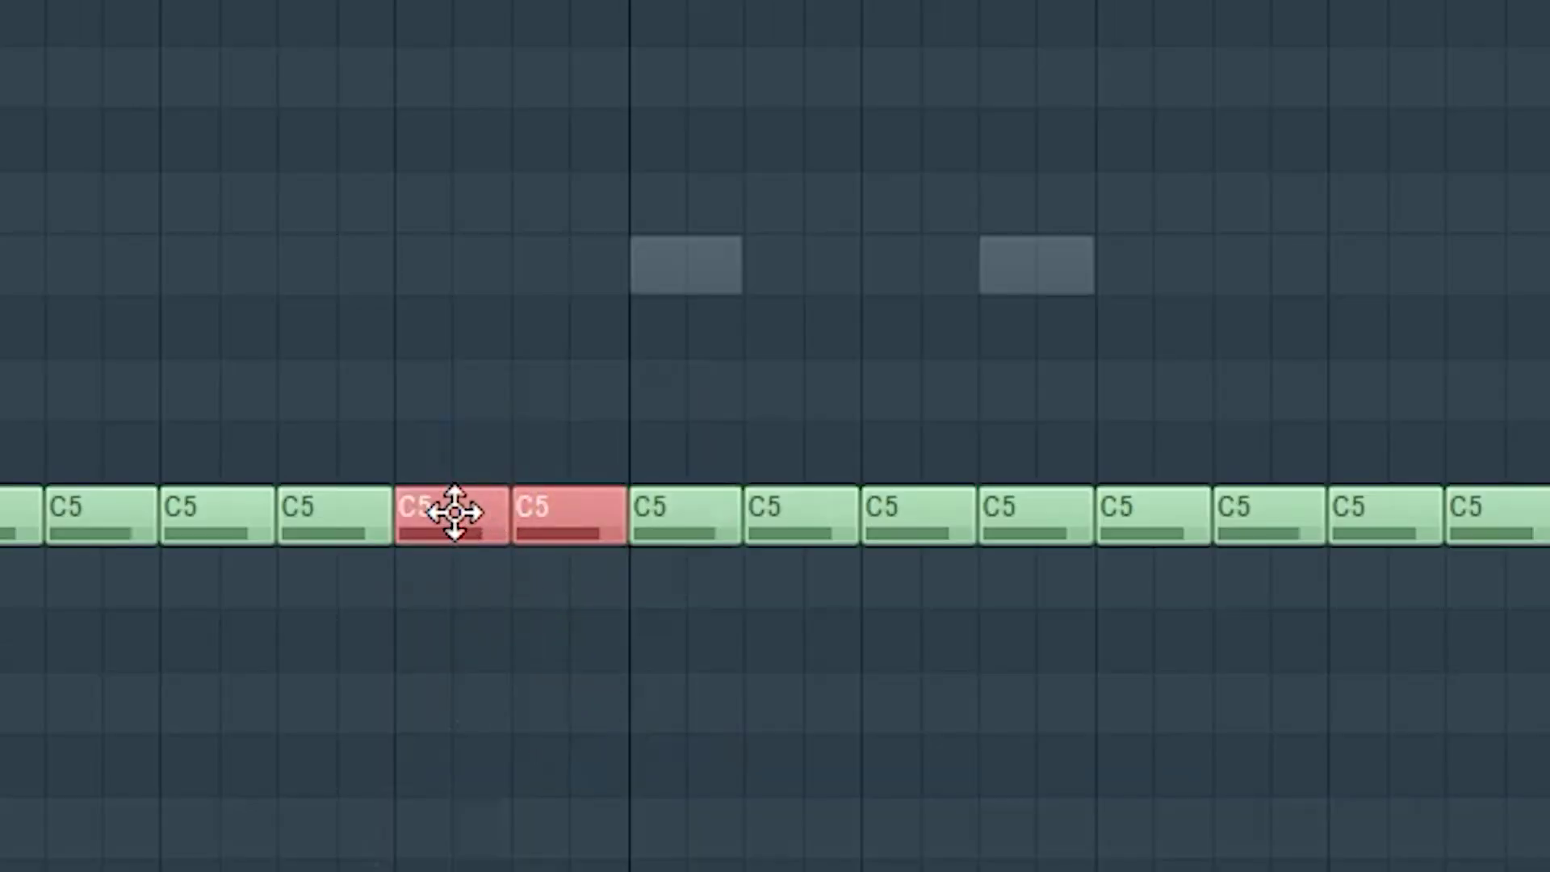
left_click_drag(455, 512, 454, 546)
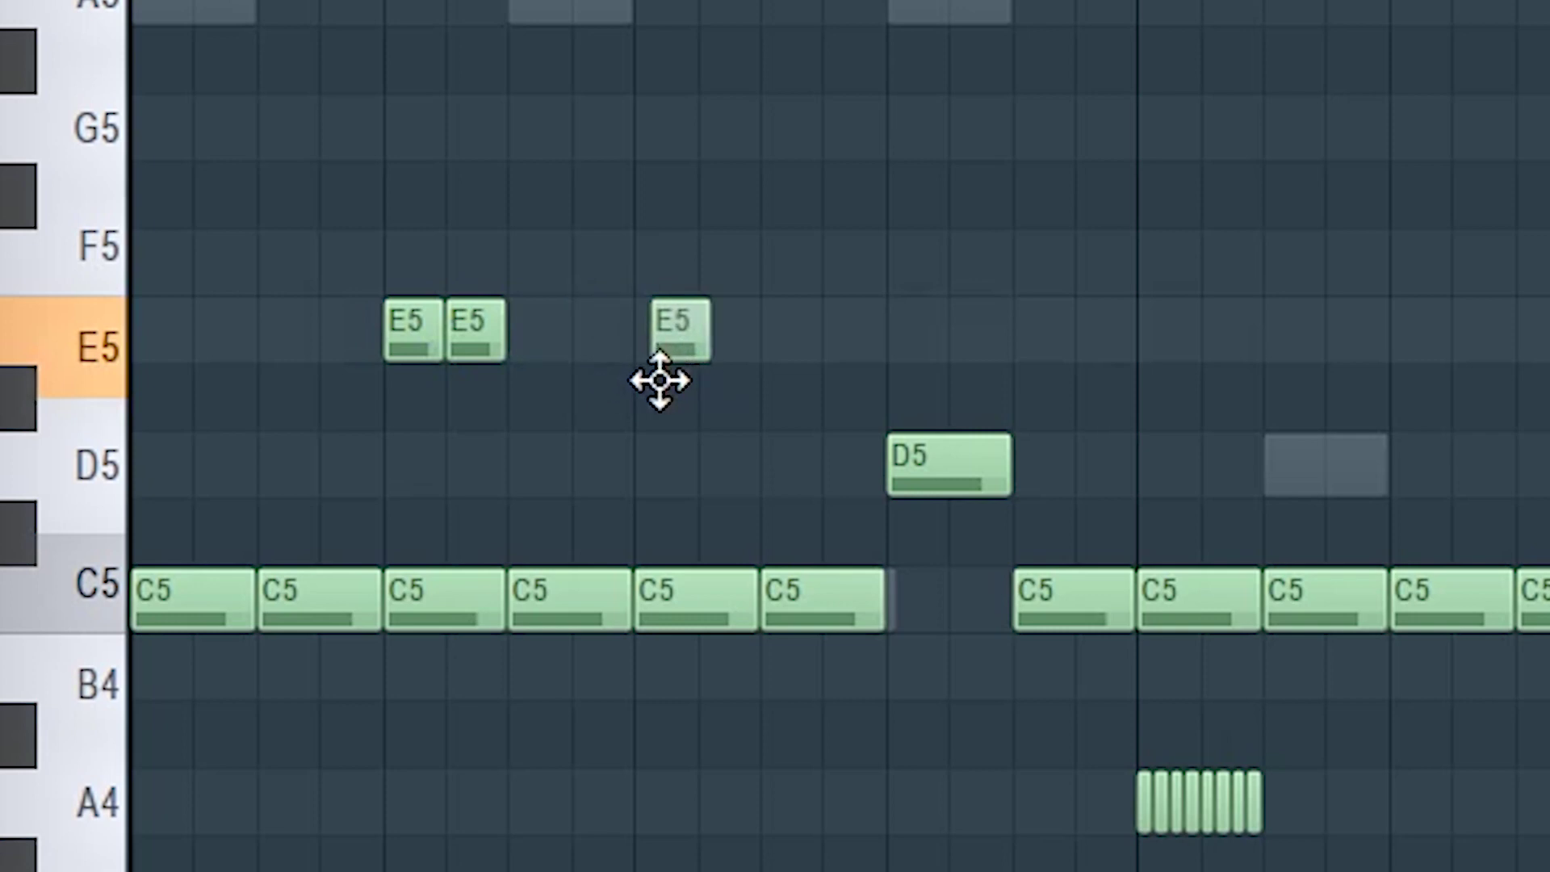
Audition the Open Hihat 2 and Open Hihat 3 samples and add Open Hihat 2 to the project.
key("space")
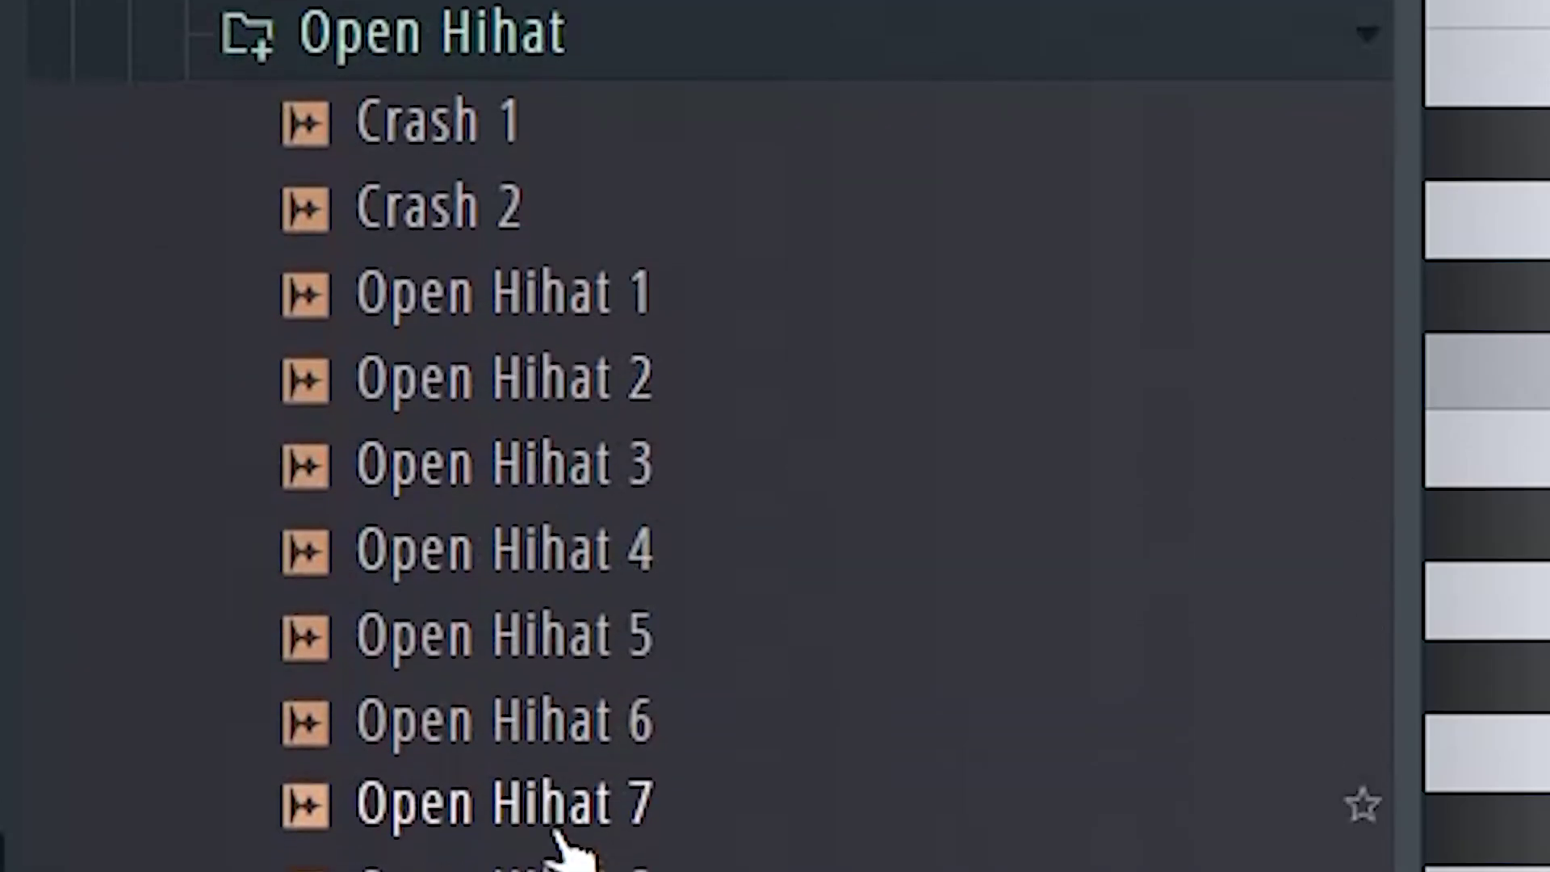
left_click(537, 462)
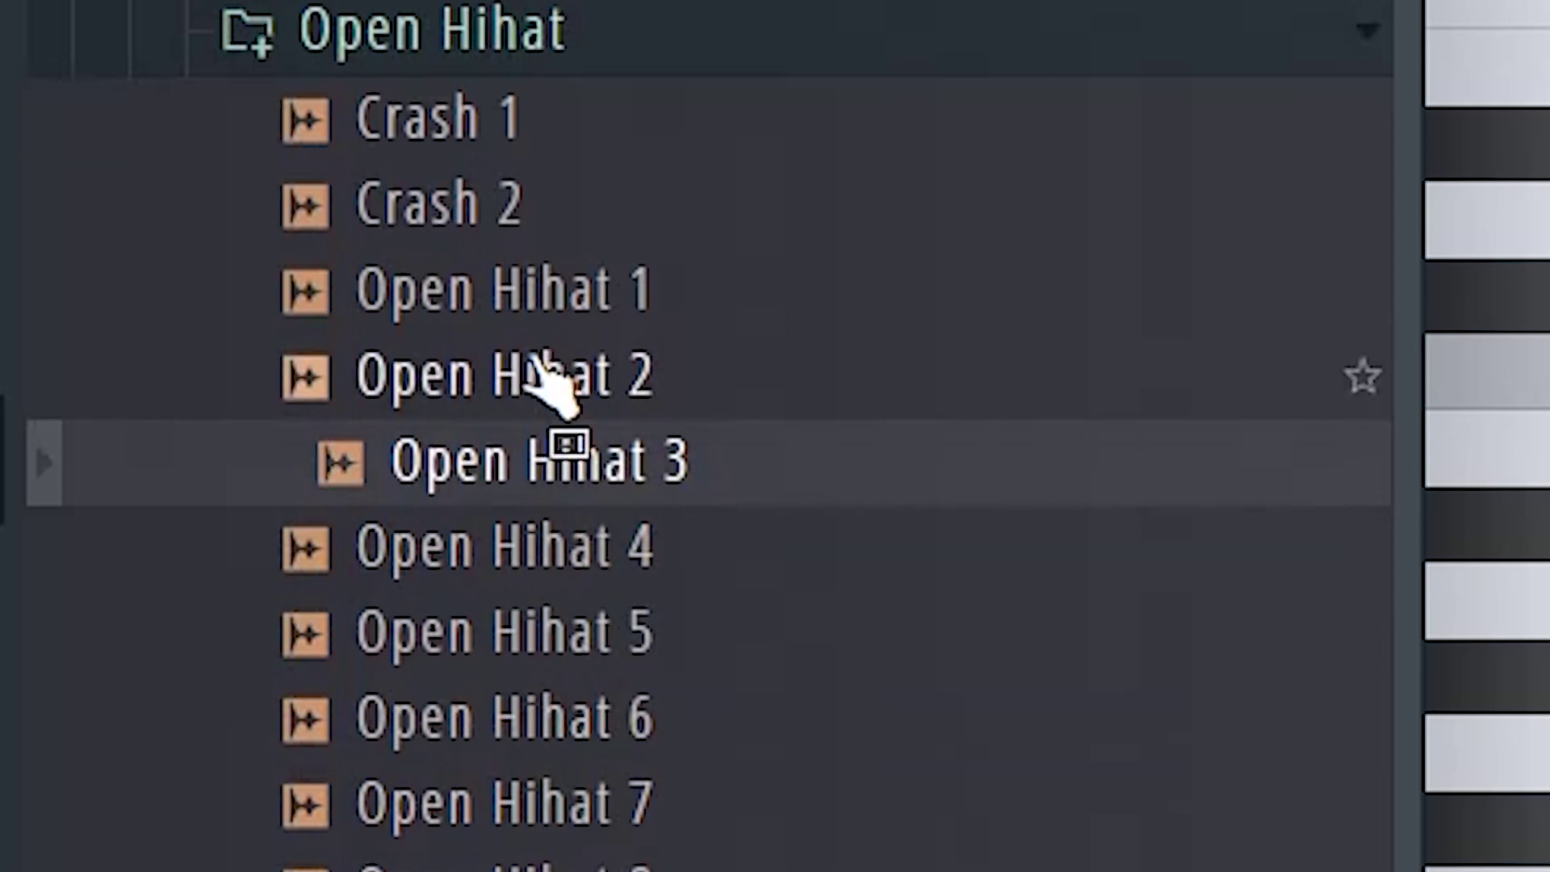
left_click(539, 373)
left_click(537, 462)
left_click(490, 380)
left_click_drag(490, 398, 702, 387)
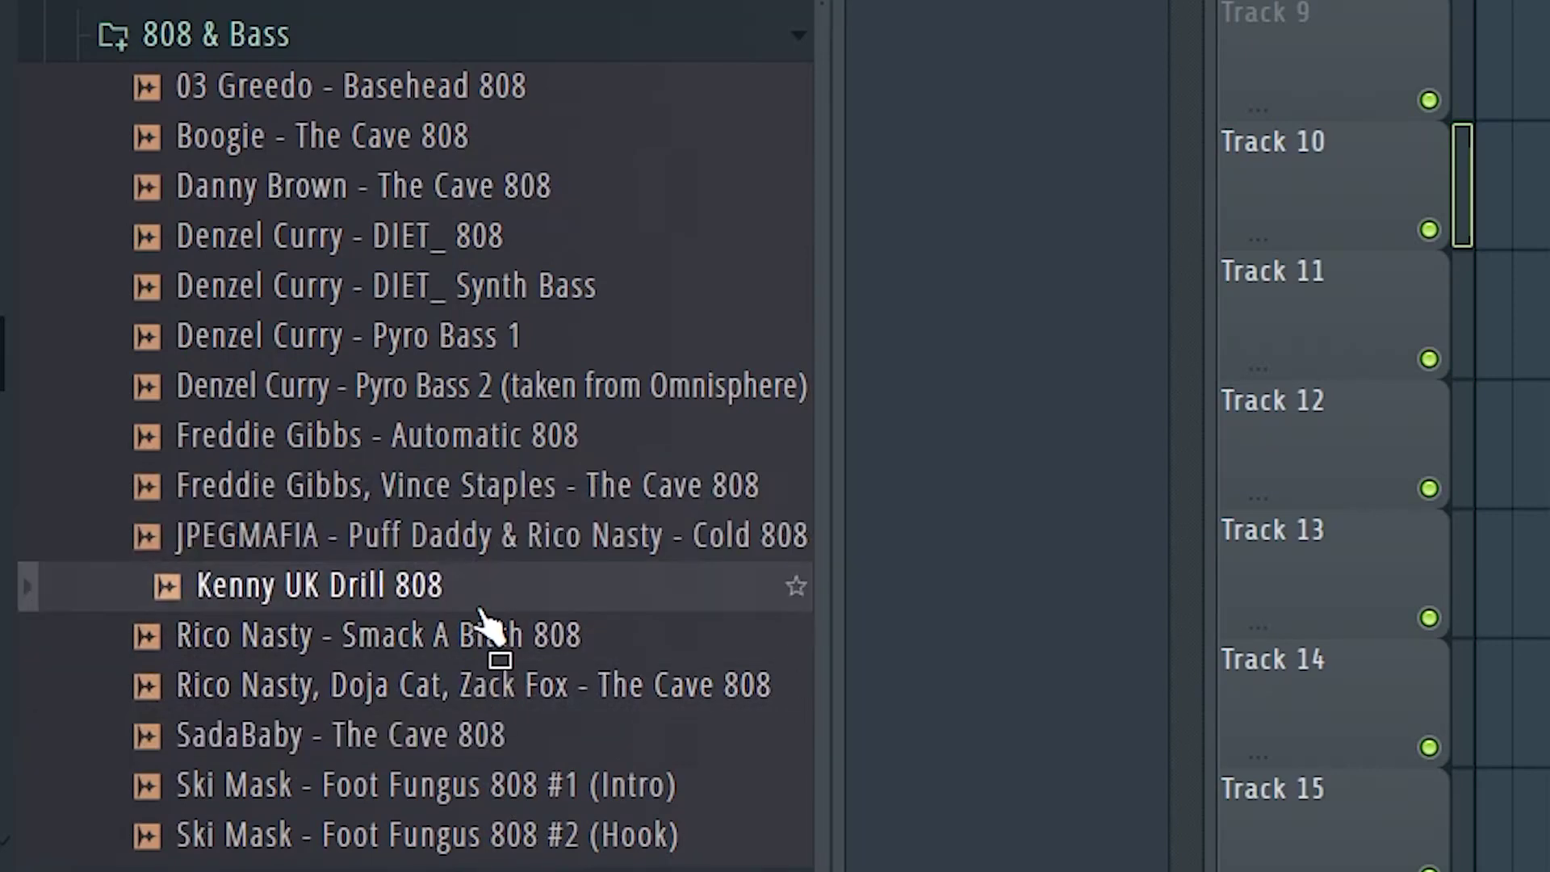
Place the Kenny UK Drill 808 sample on Track 10 before the hi-hat clips, then reverse it and give it a fade-in.
left_click_drag(470, 596, 959, 398)
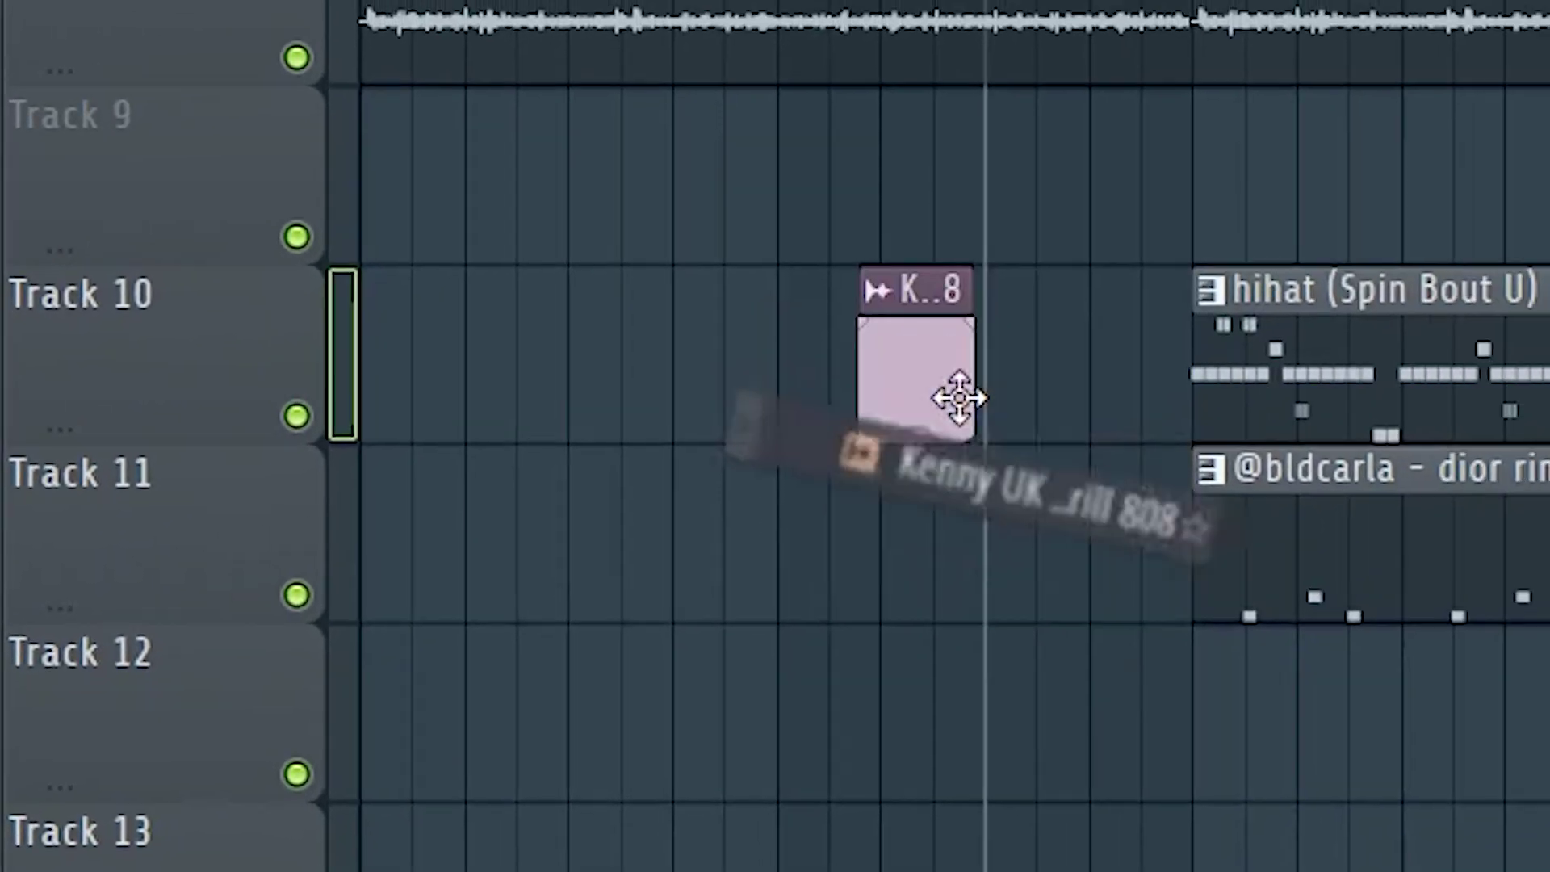
double_click(927, 336)
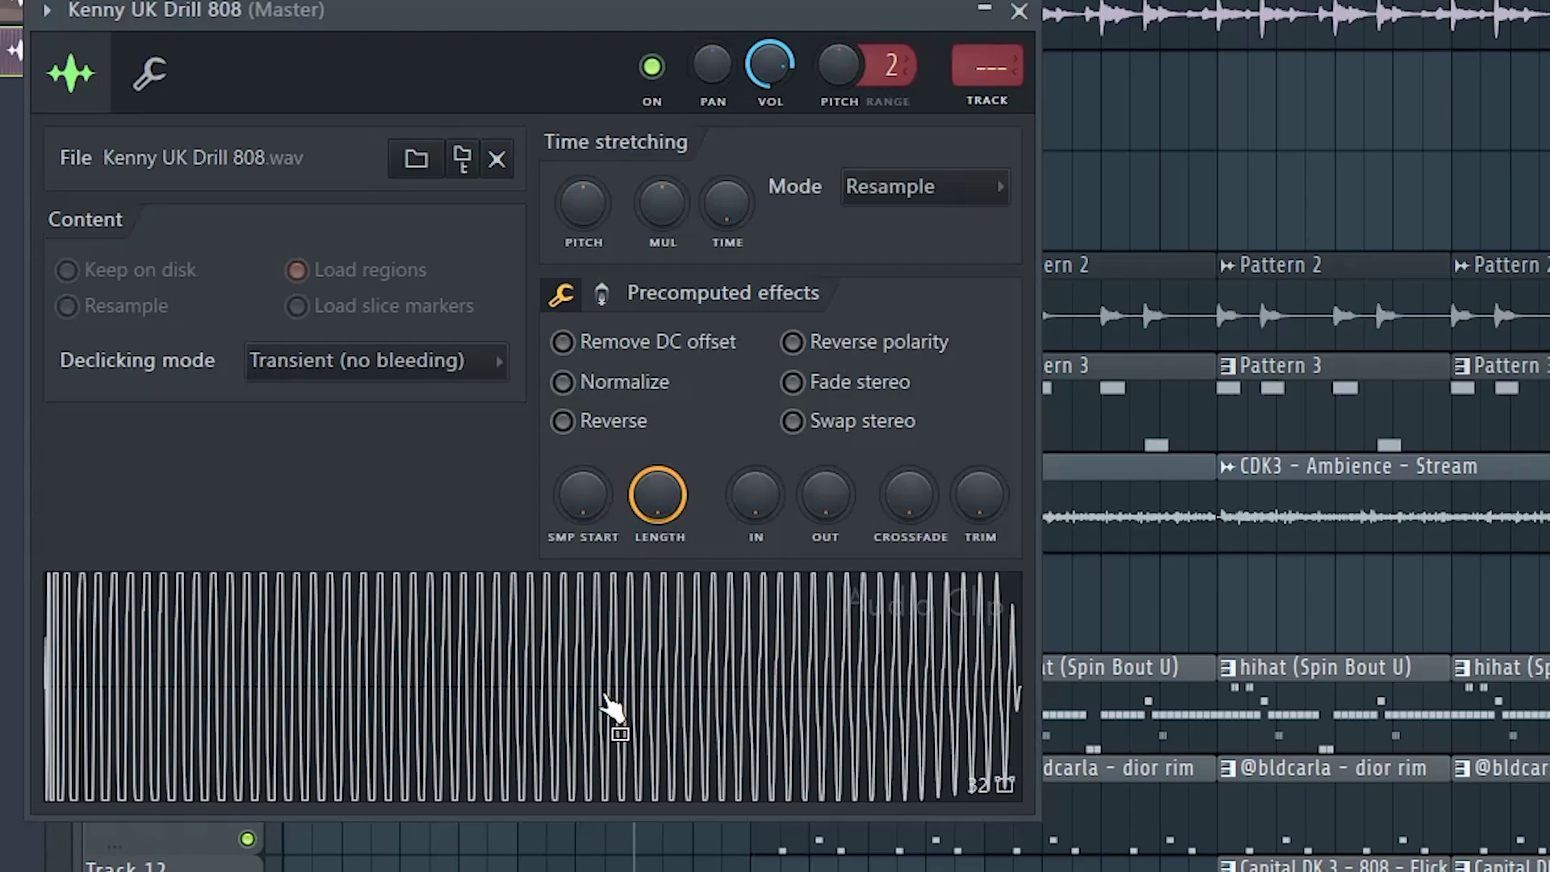
left_click(613, 426)
left_click_drag(756, 494, 756, 476)
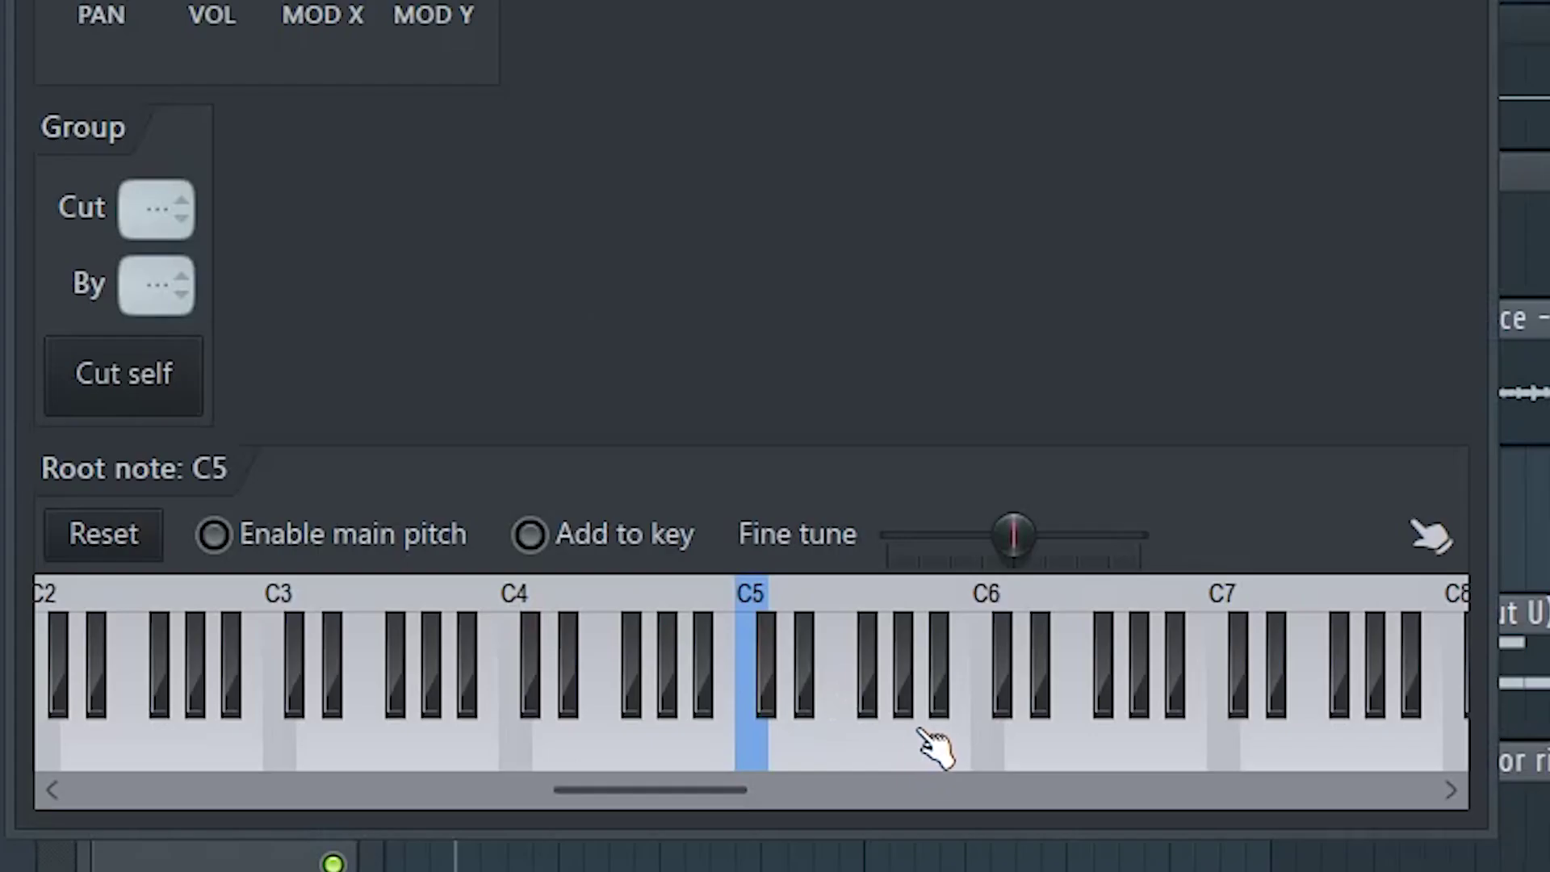
Set the reversed 808's root note to A5 and shift its clip to end where the hi-hat clips begin.
left_click(928, 744)
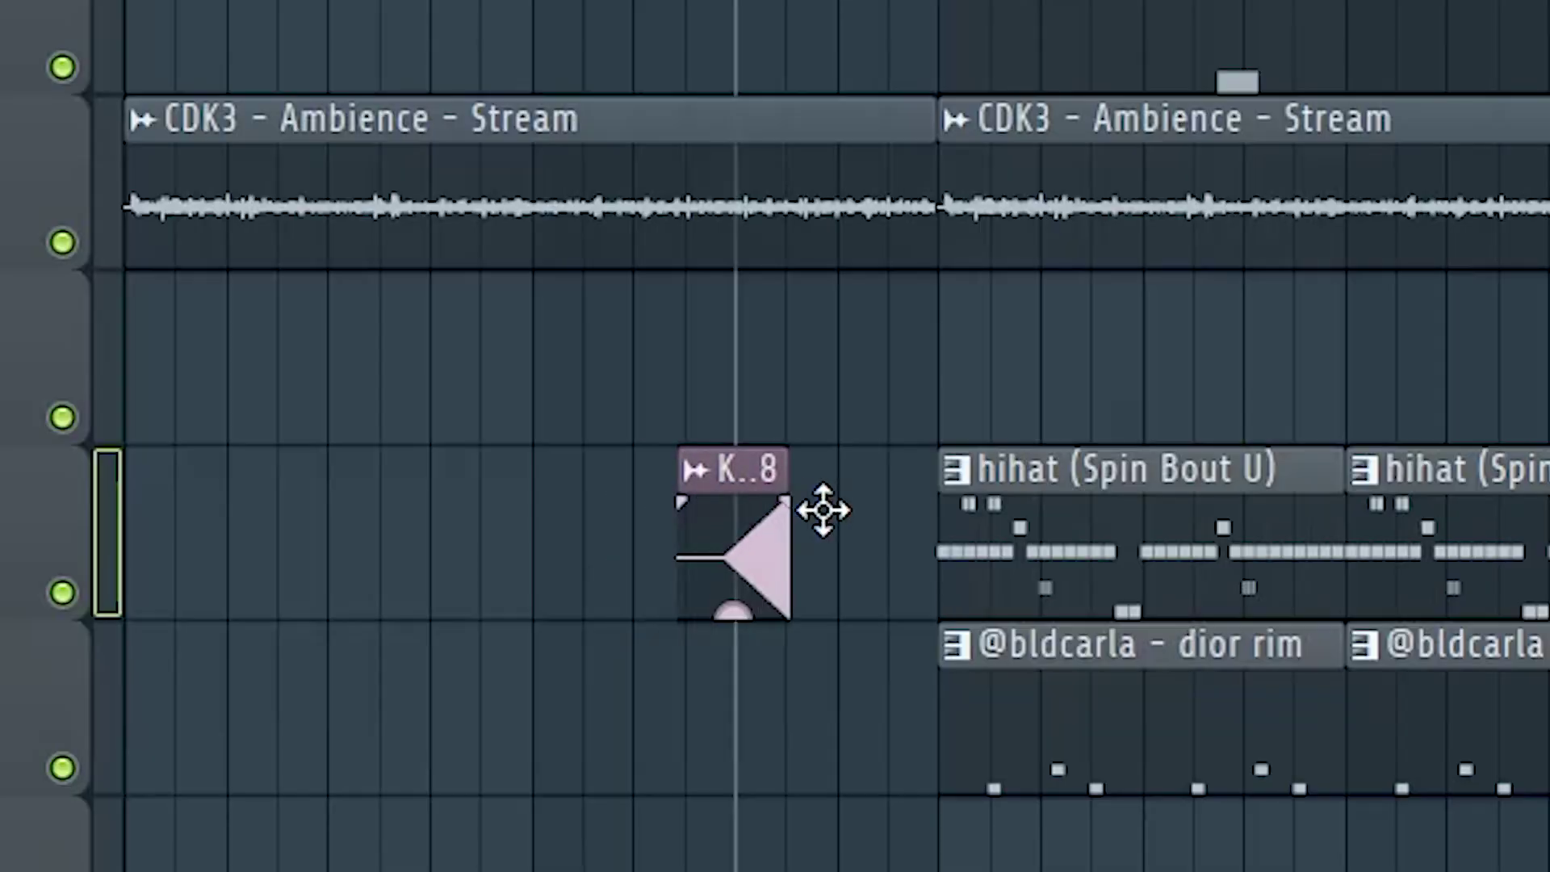
left_click_drag(823, 508, 883, 507)
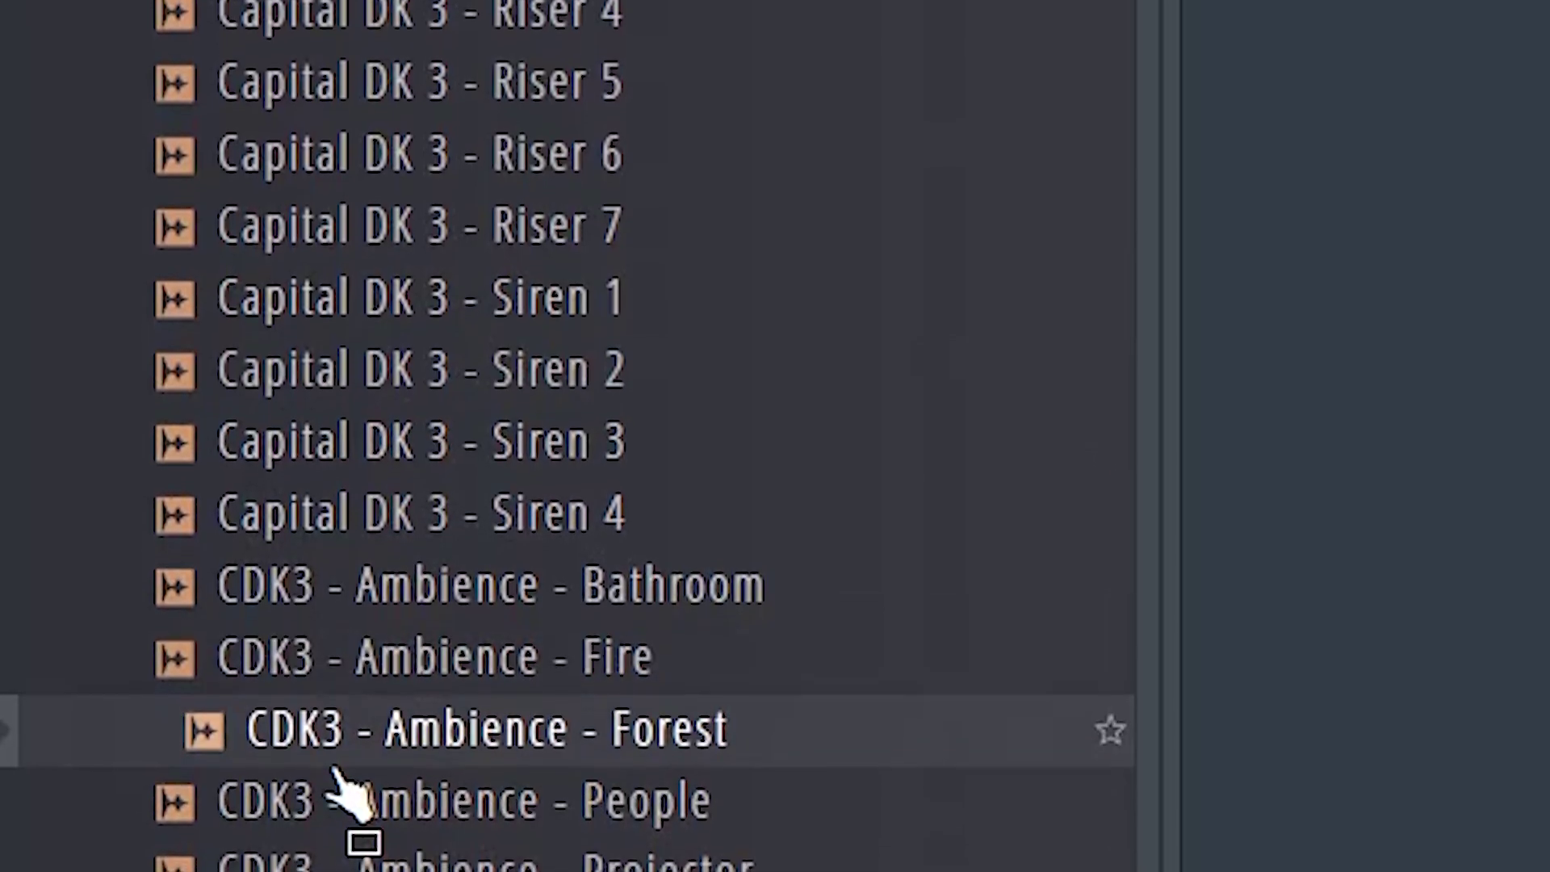
Browse the ambience samples and add CDK3 - Ambience - Stream to the playlist.
scroll(339, 763, "down", 3)
left_click(395, 432)
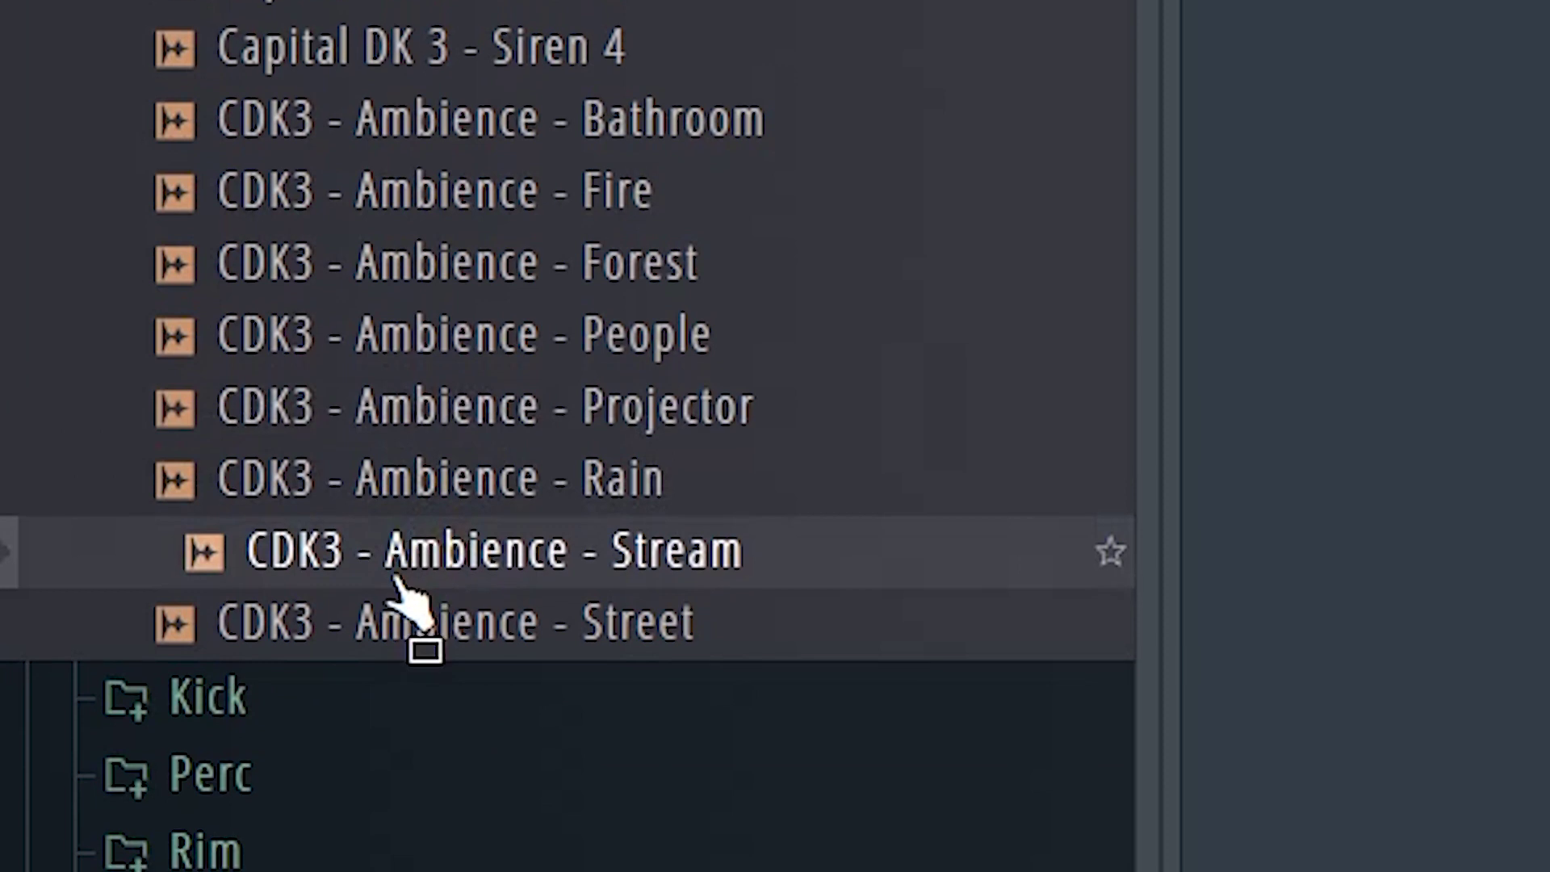
left_click_drag(355, 566, 130, 517)
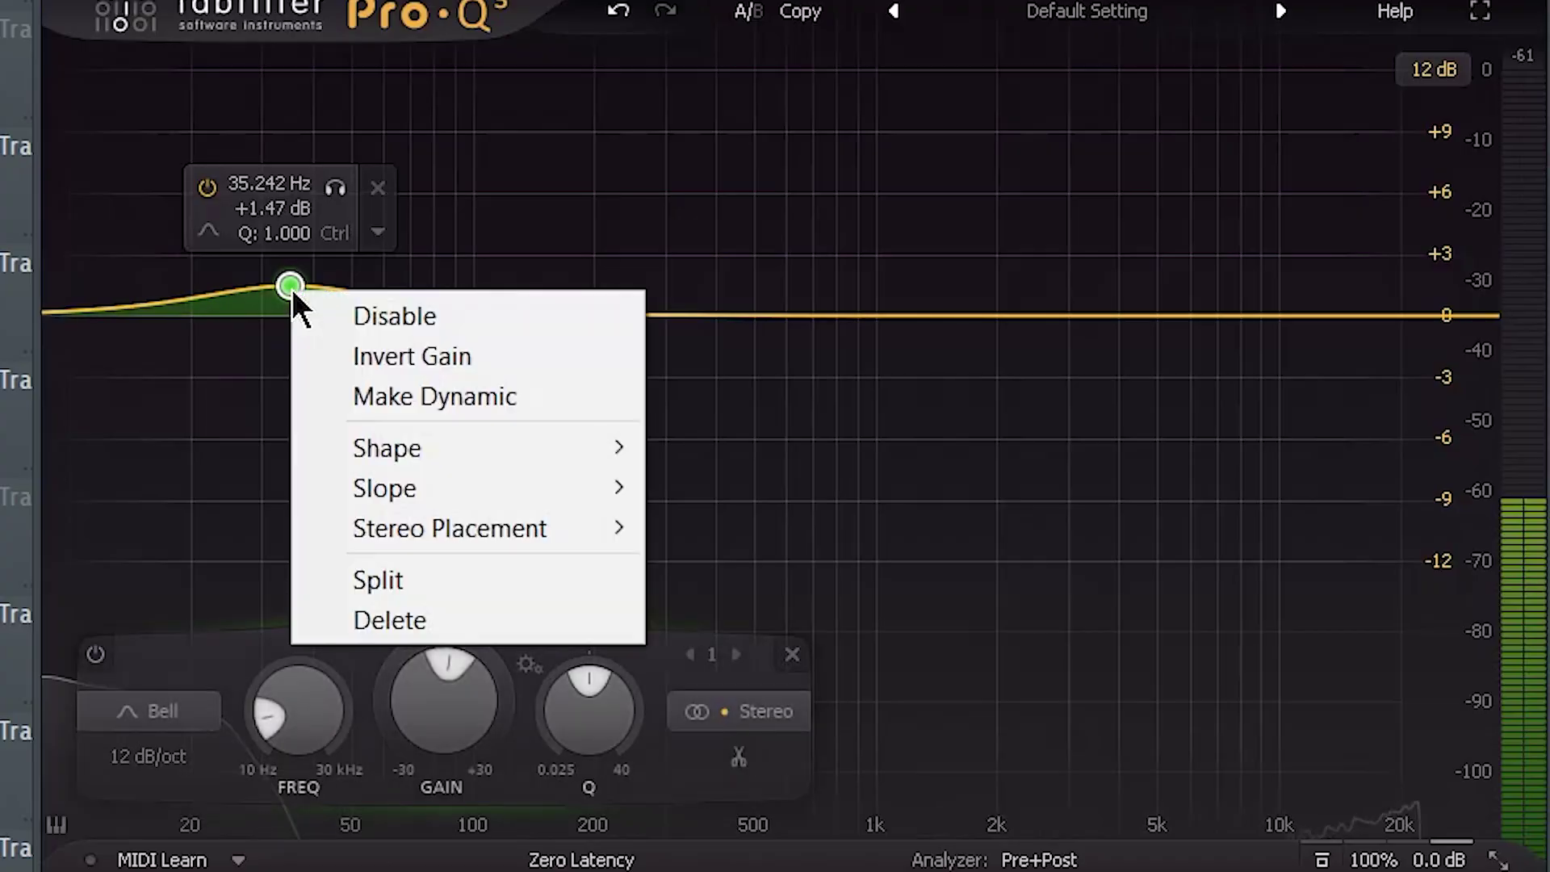
Change the melody's EQ band shape to Low Cut and raise its cutoff to about 250 Hz.
mouse_move(450, 453)
left_click(802, 529)
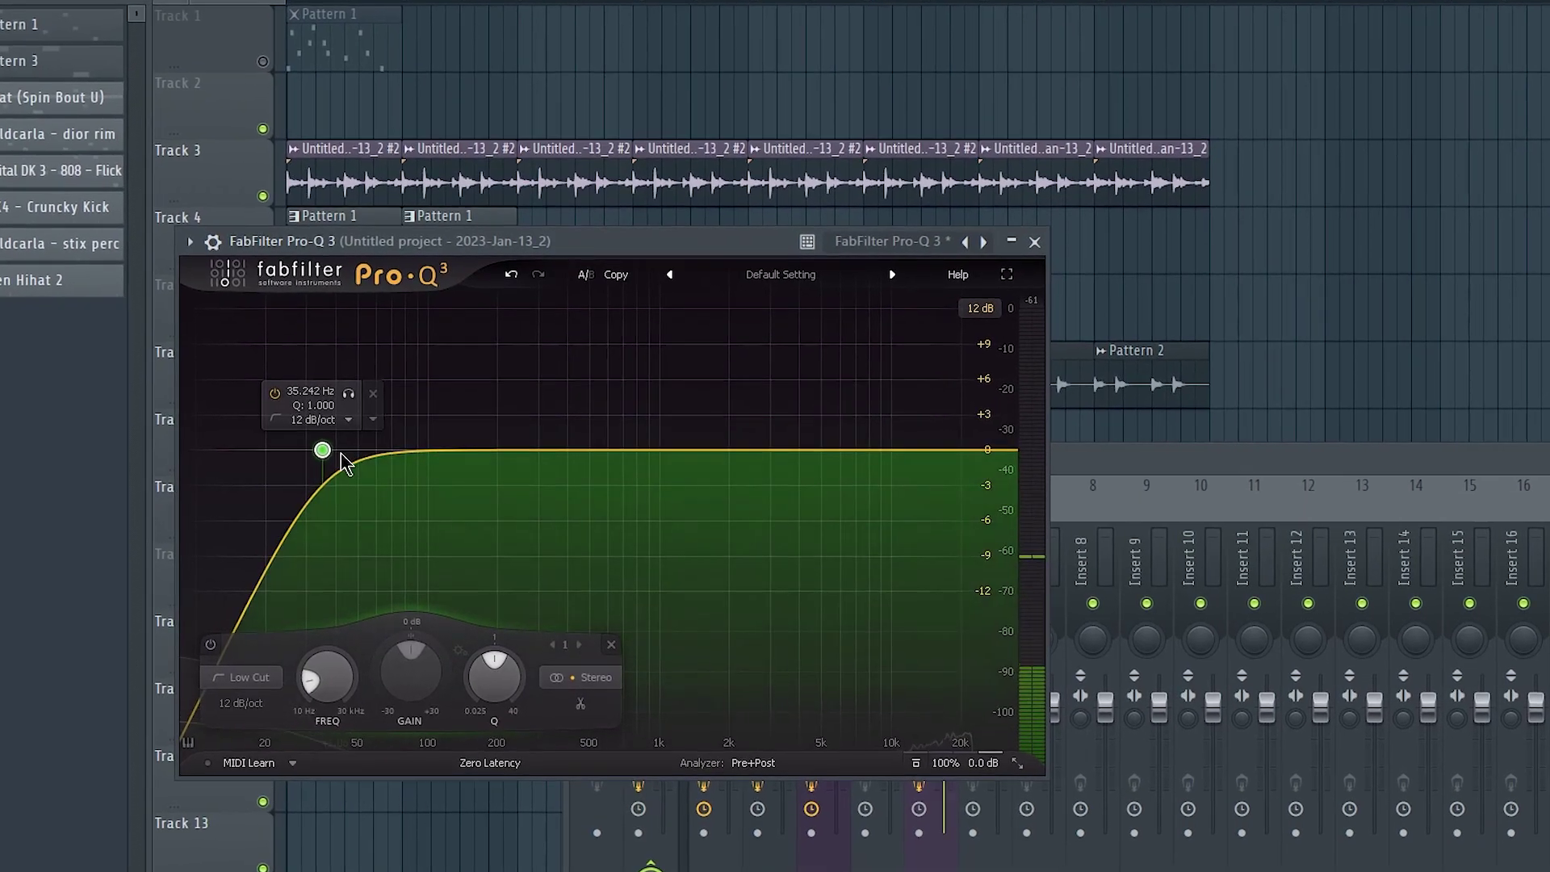
key("space")
left_click_drag(326, 451, 520, 456)
scroll(521, 455, "down", 1)
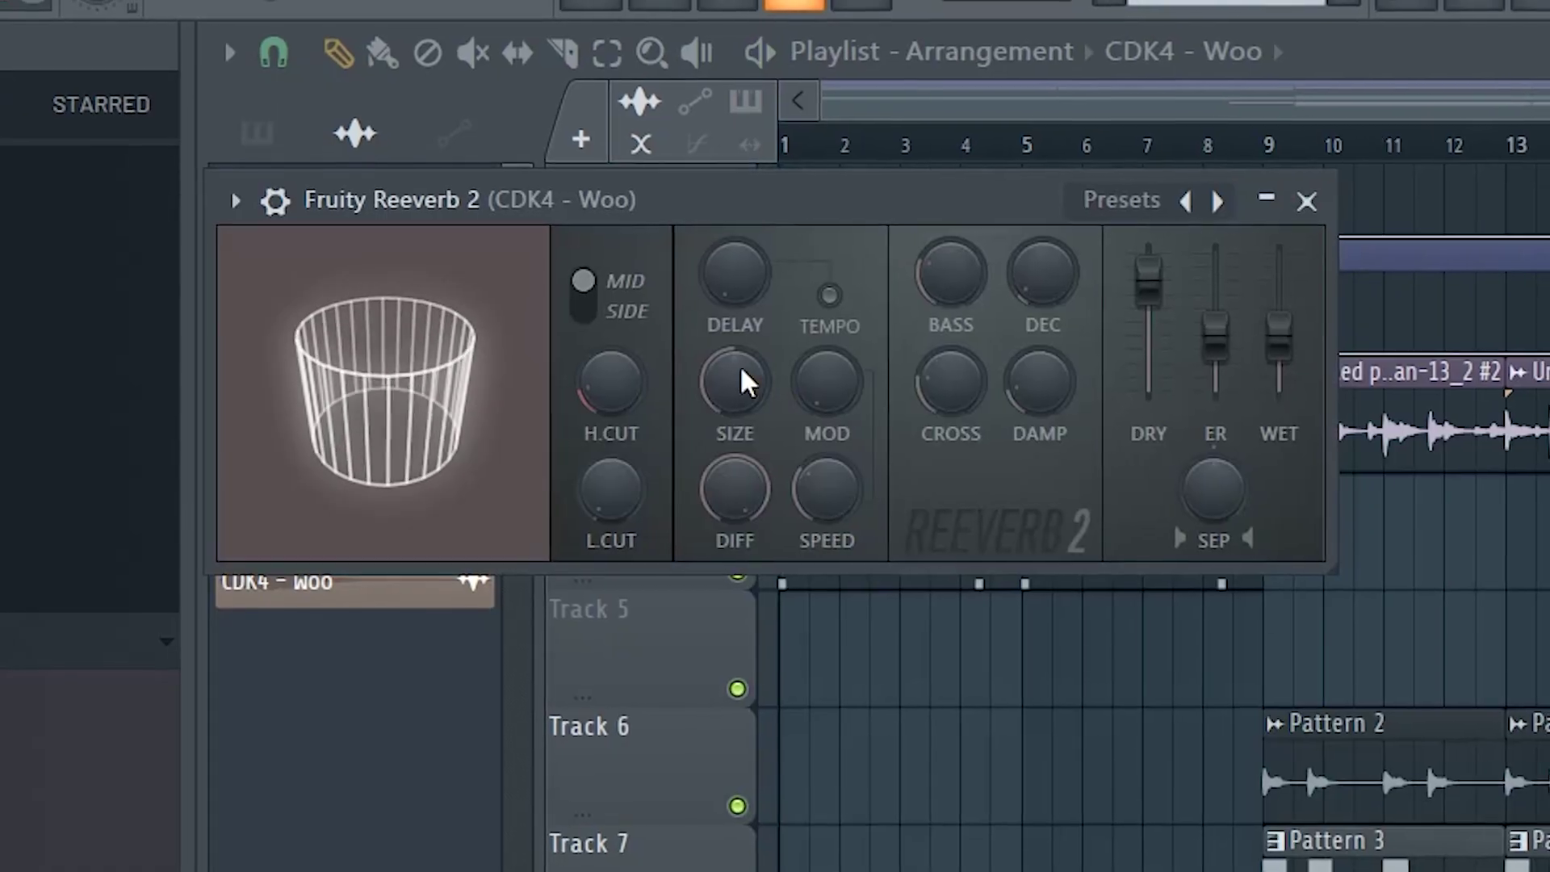
Increase the room size of the reverb on CDK4 - Woo, lower its dry level and adjust the reverb mix.
left_click_drag(734, 381, 734, 391)
mouse_move(996, 263)
left_mouse_down()
mouse_move(996, 241)
mouse_move(997, 271)
left_mouse_up()
left_click_drag(1199, 352, 1198, 356)
left_click_drag(1084, 296, 1084, 316)
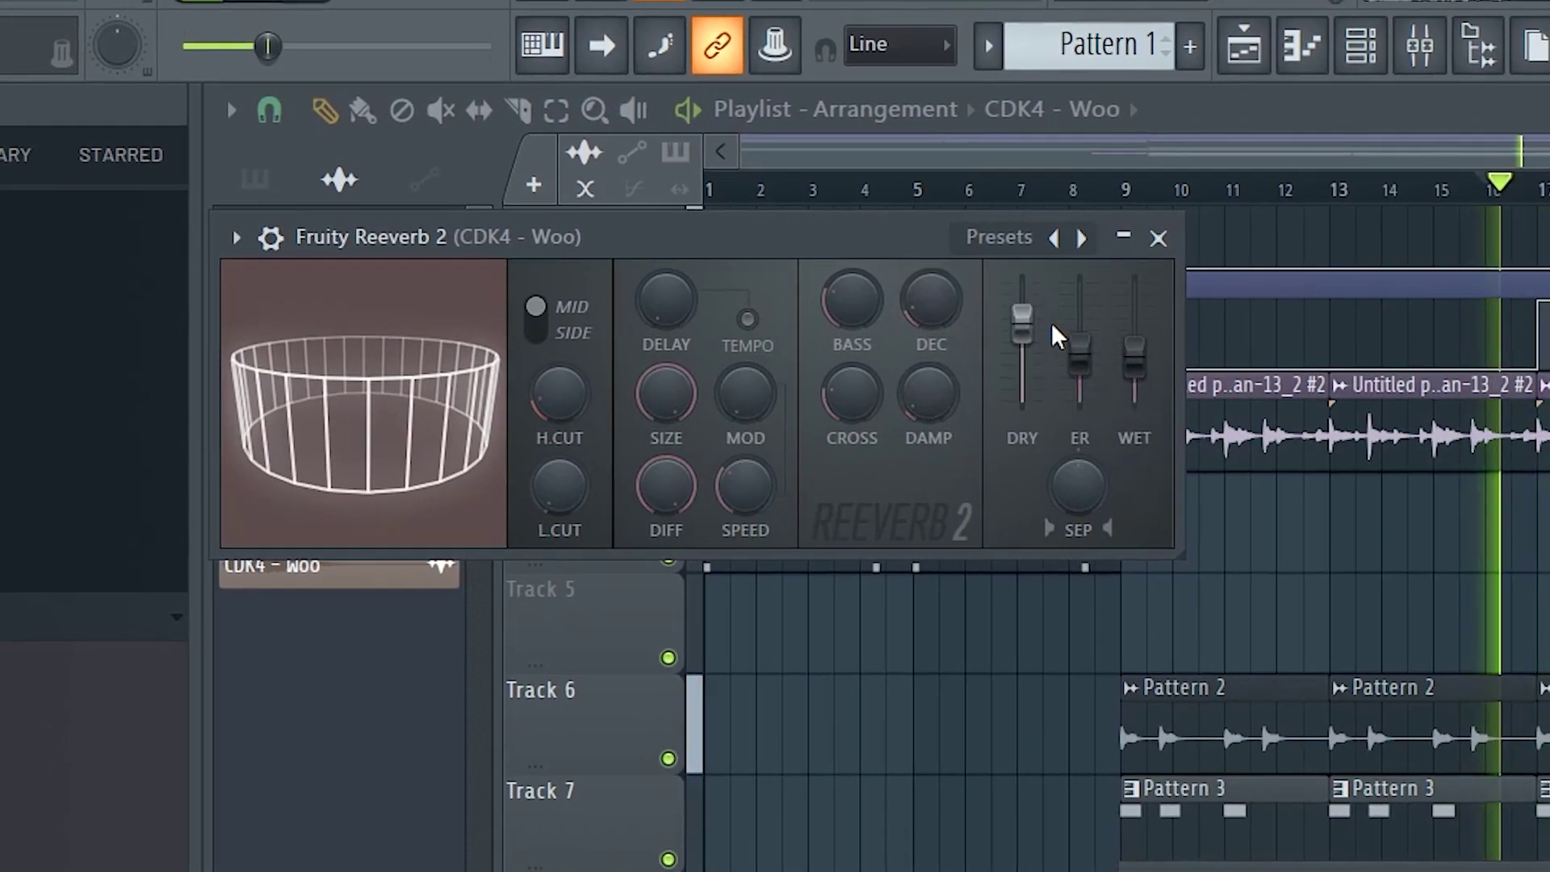